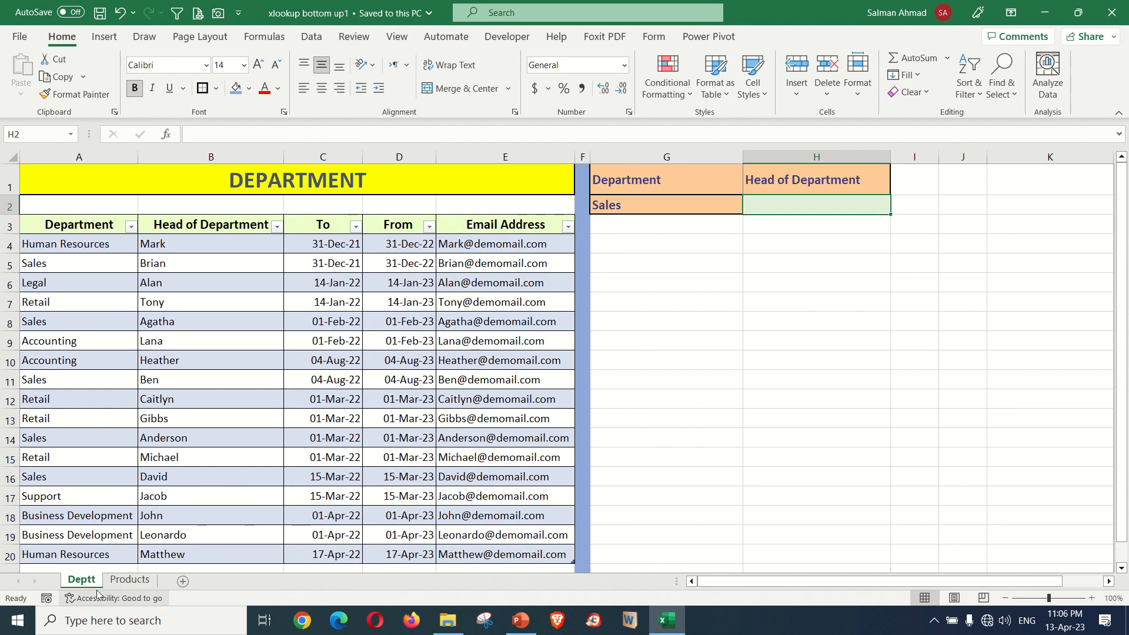
- Look over the Deptt and Products sheets and the department lookup cells G2 and H2 on Deptt
click(174, 421)
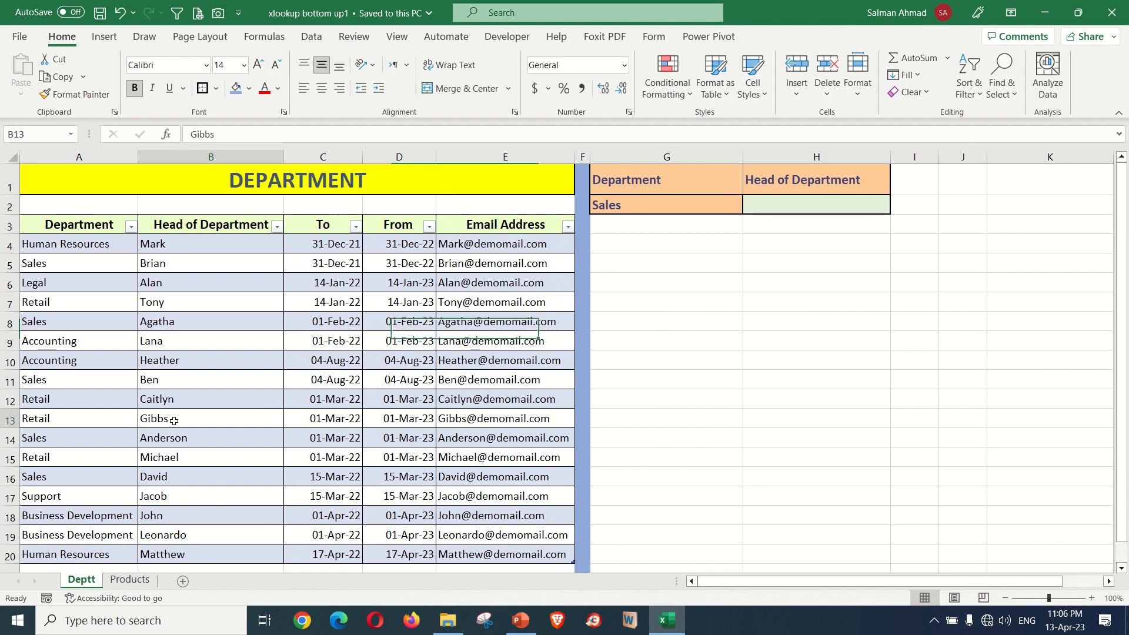
click(114, 581)
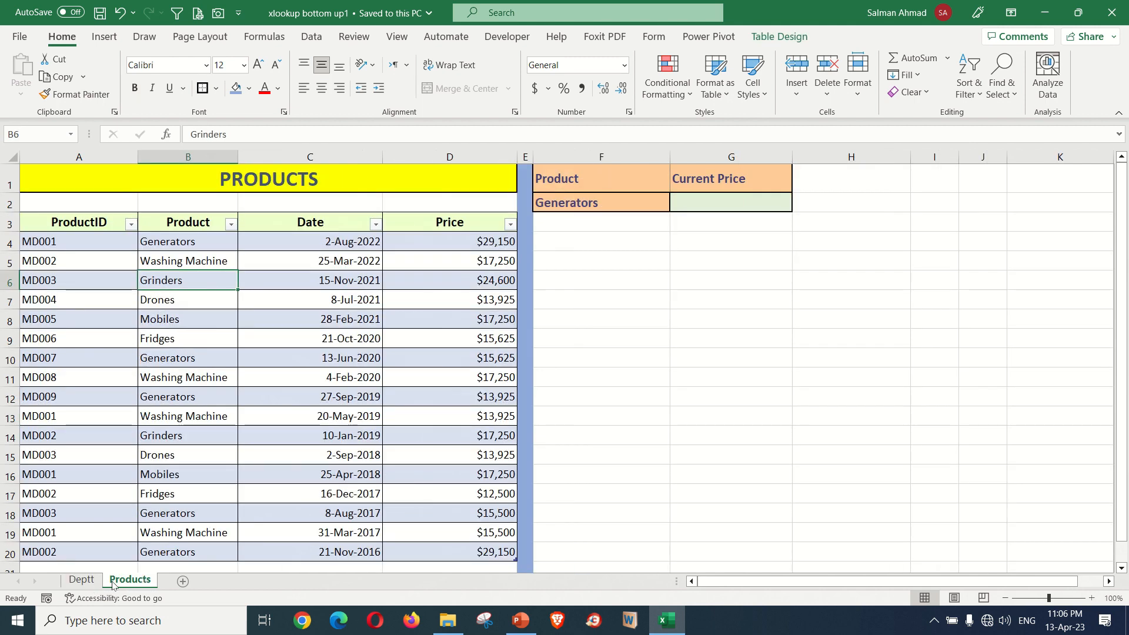
click(82, 580)
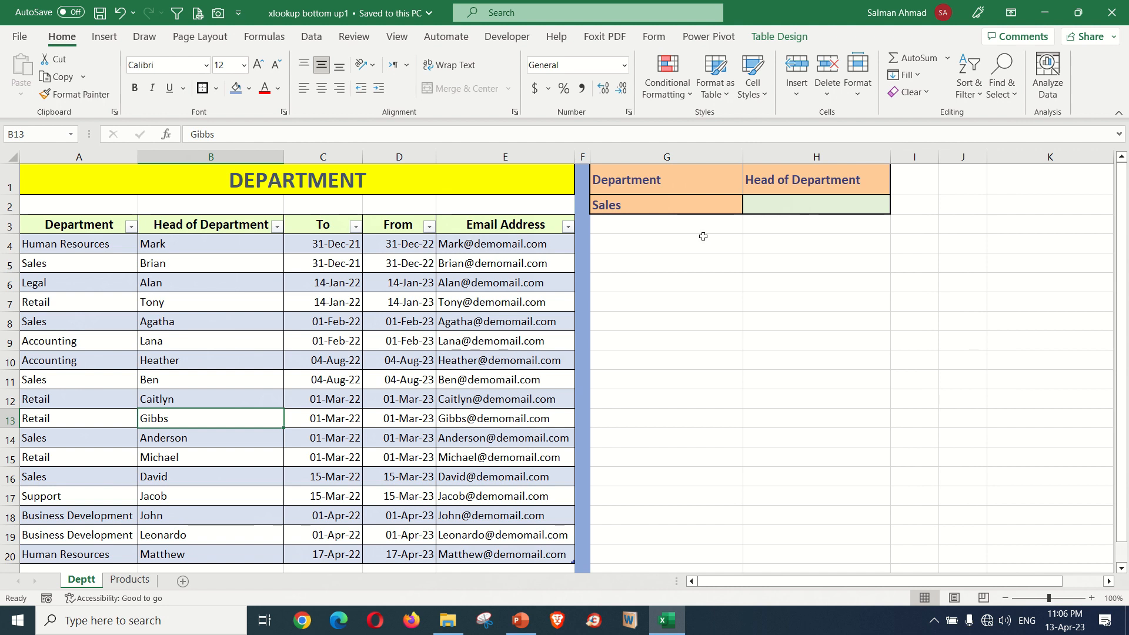
click(763, 209)
click(699, 211)
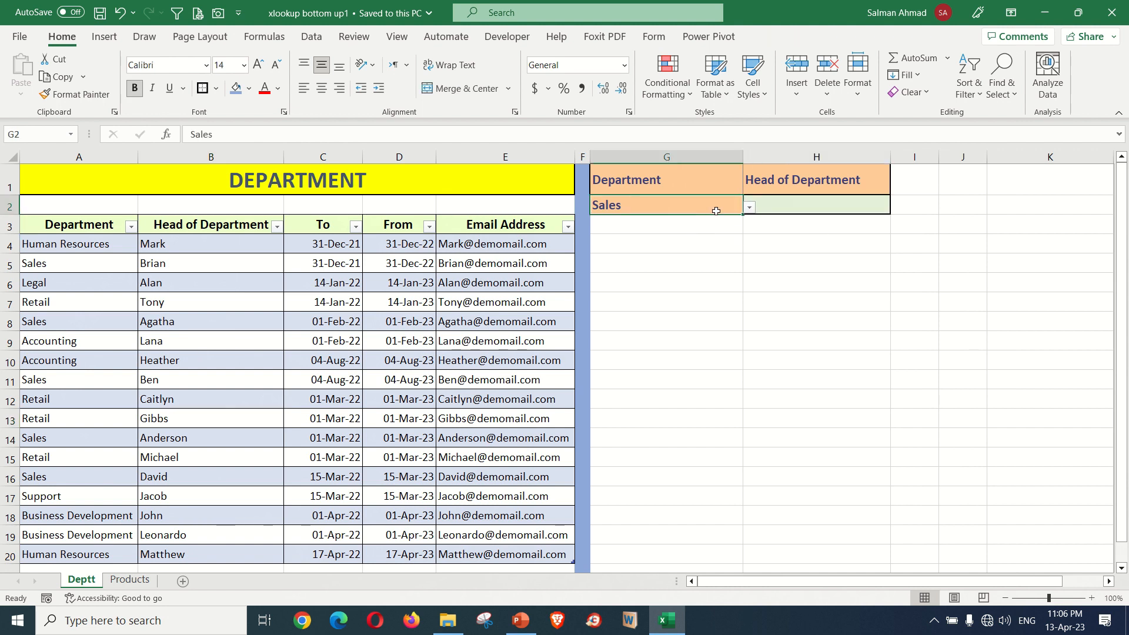
click(791, 210)
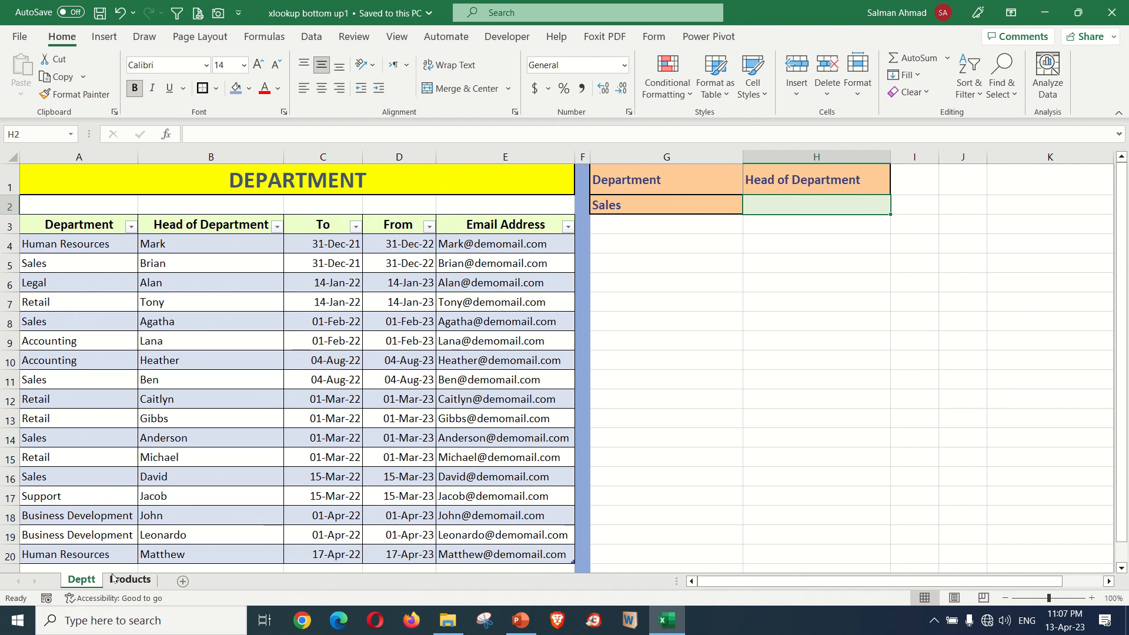
- On the Products sheet, examine the first and last Generators entries and the Price column between them
click(130, 579)
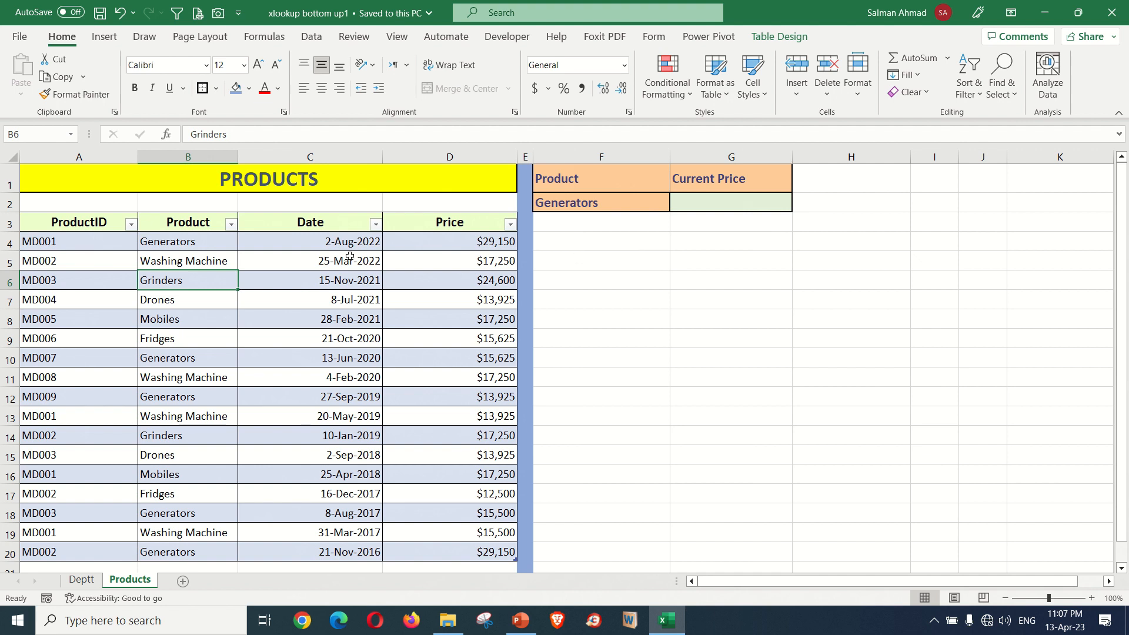
click(219, 249)
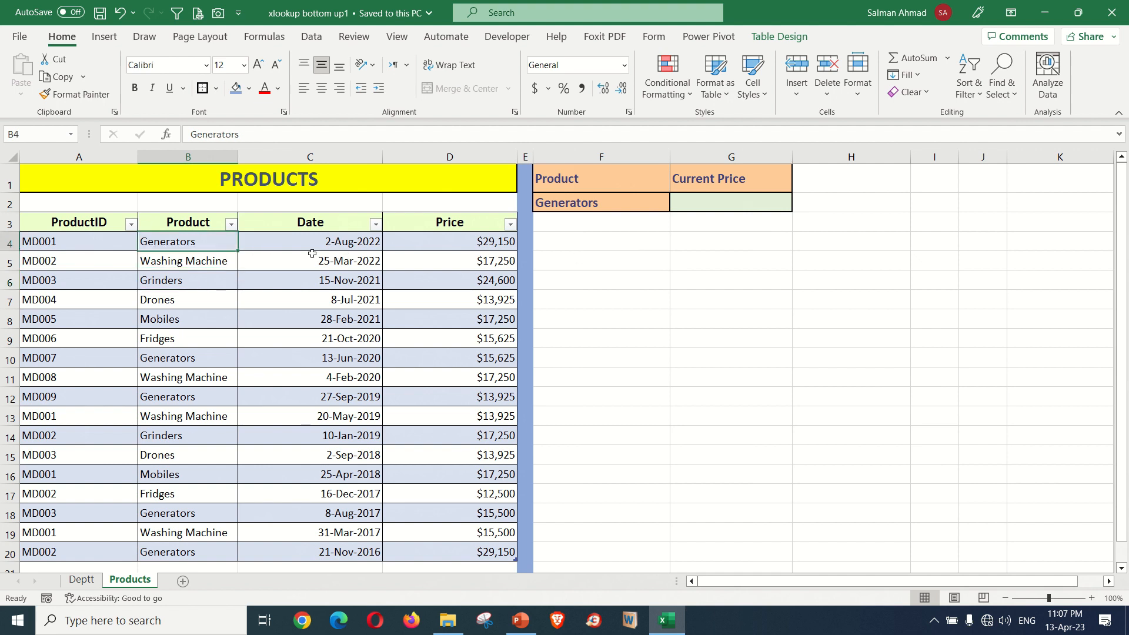
click(431, 246)
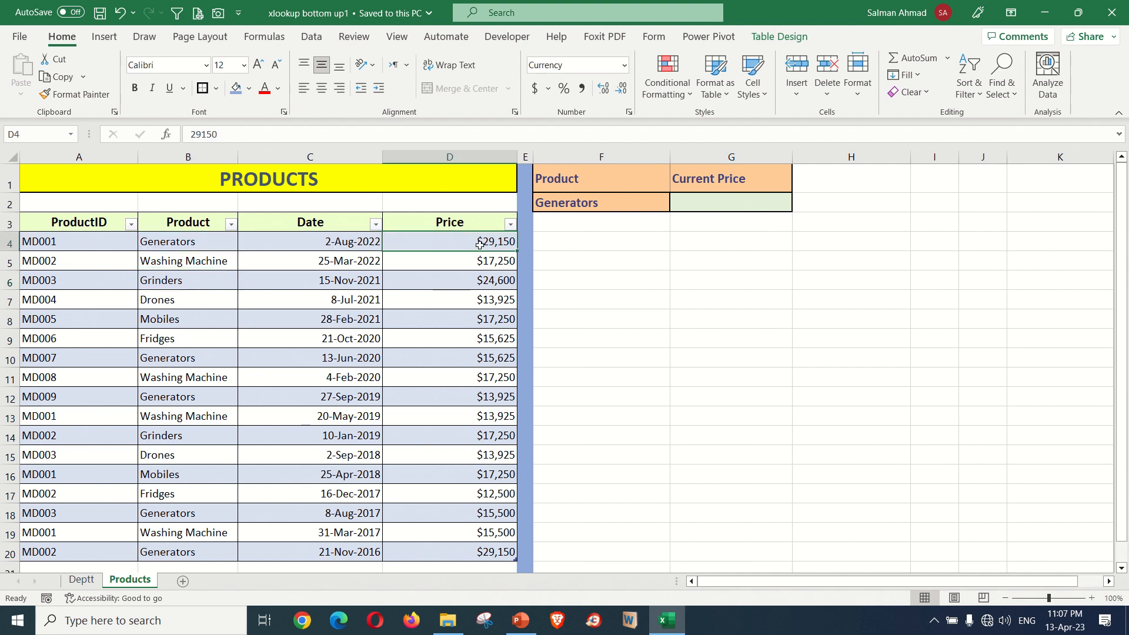
click(165, 552)
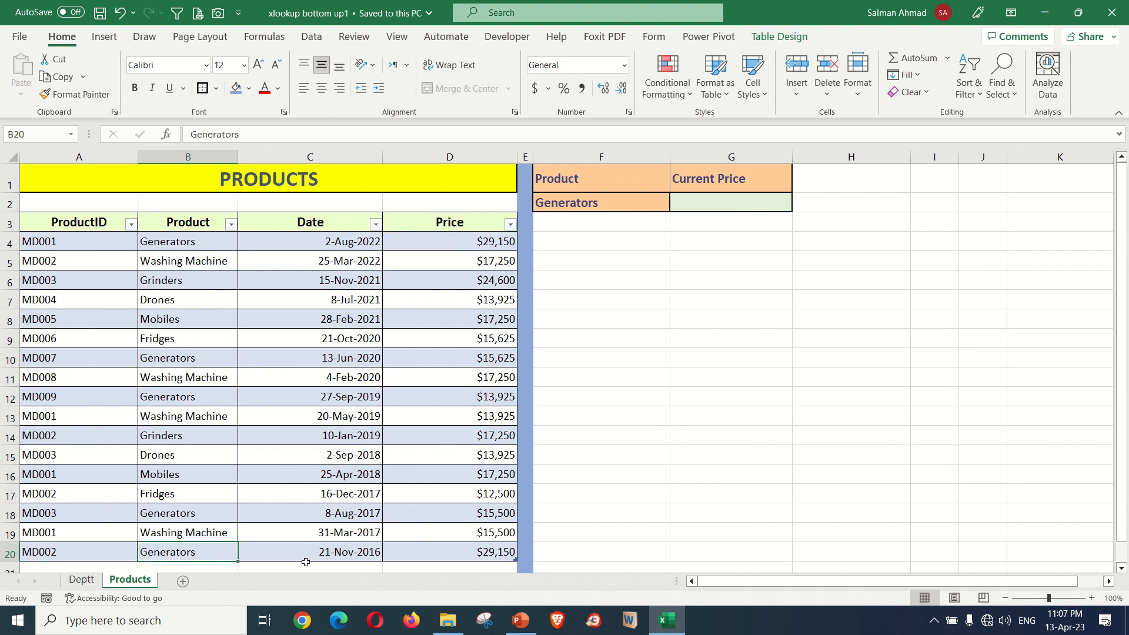
click(422, 556)
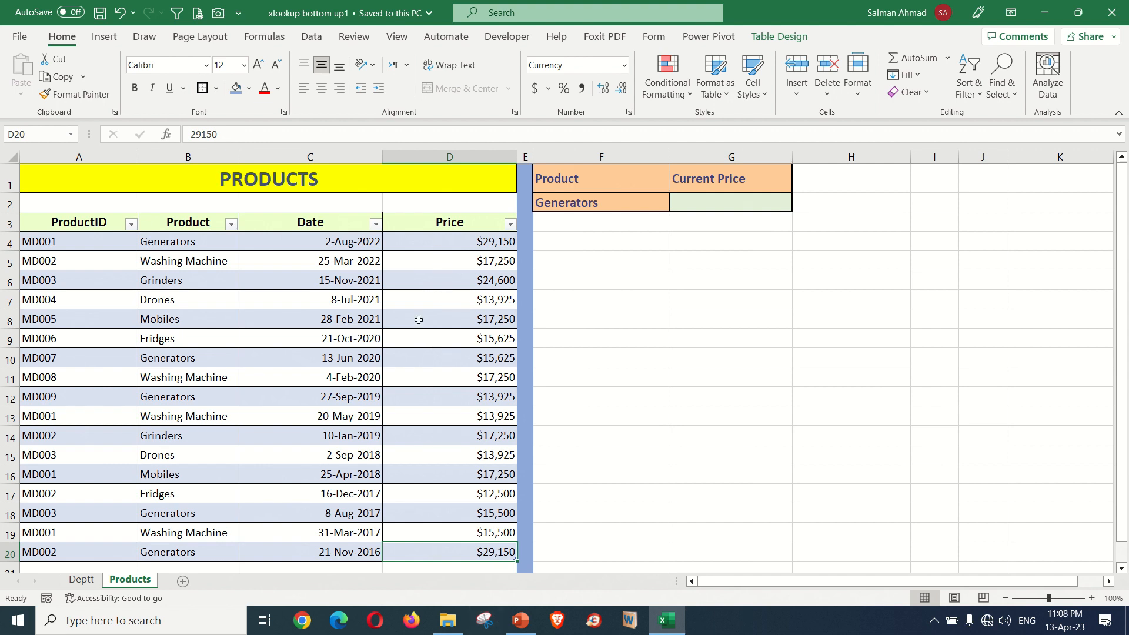
click(461, 242)
drag(460, 242, 466, 553)
click(466, 553)
drag(468, 553, 454, 243)
click(443, 316)
- On the Deptt sheet, start an XLOOKUP formula in H2 with G2 as the lookup value
click(82, 580)
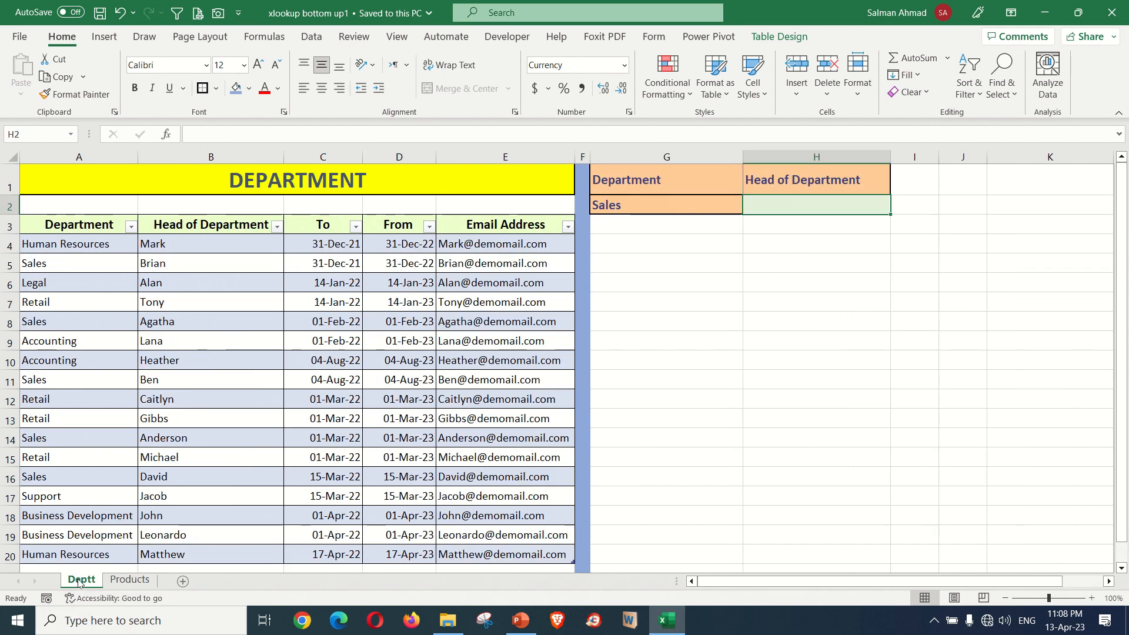
click(623, 208)
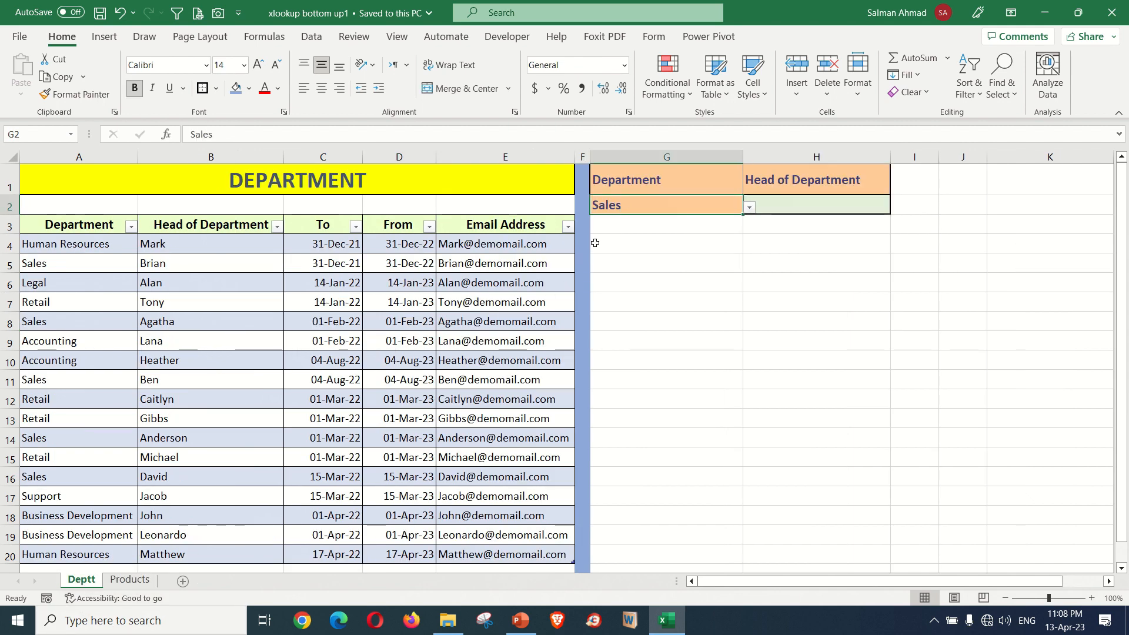
click(821, 207)
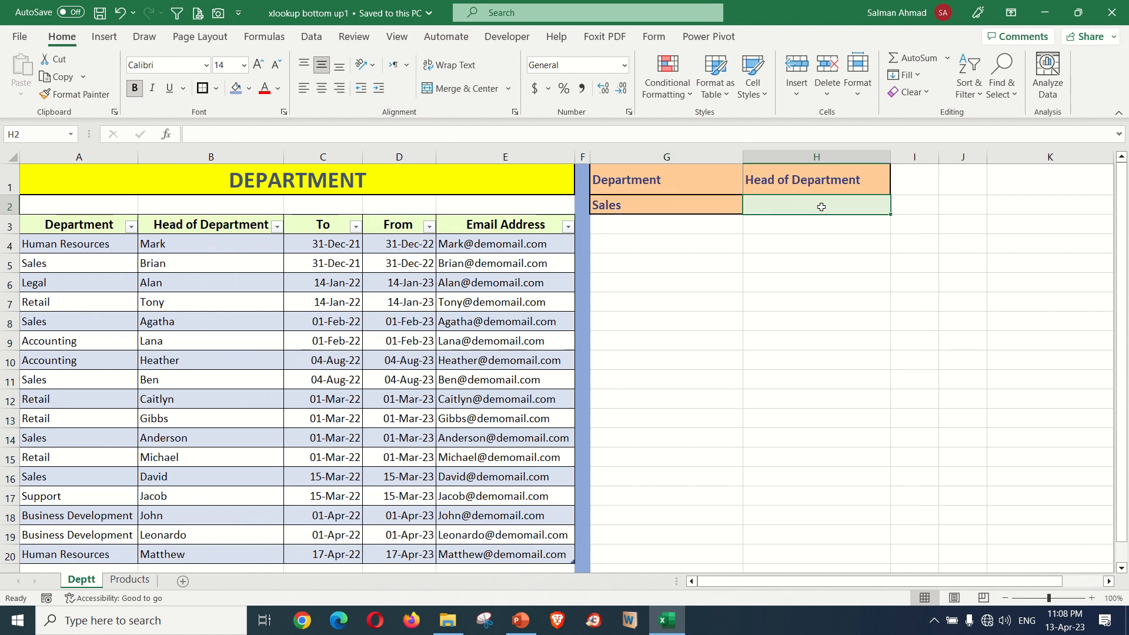
text(=)
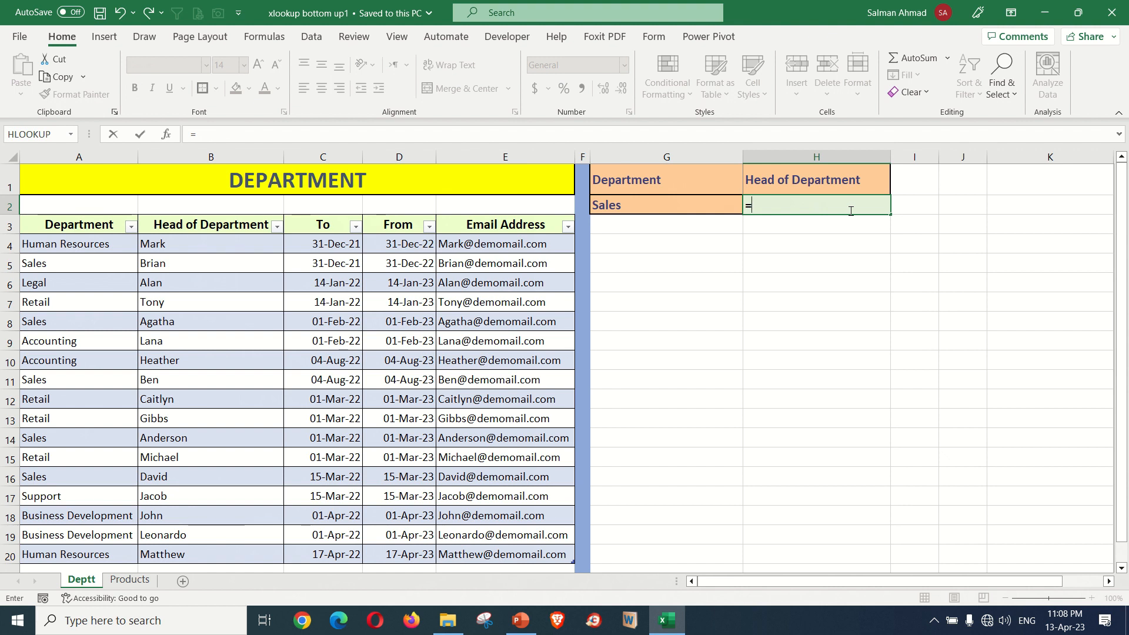
text(XL)
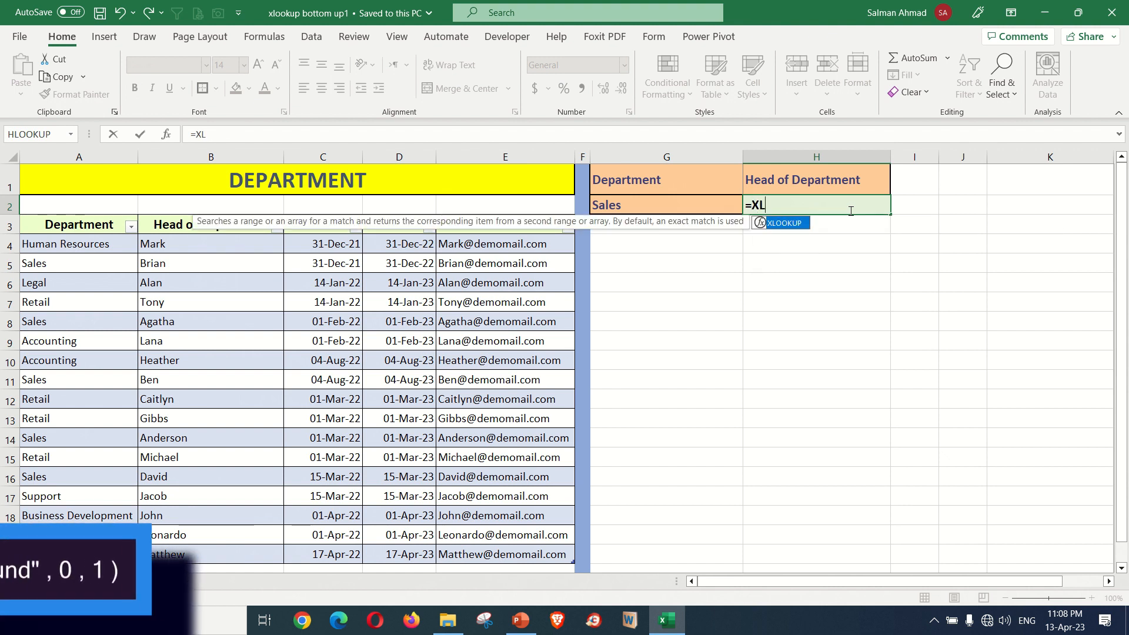
key(Tab)
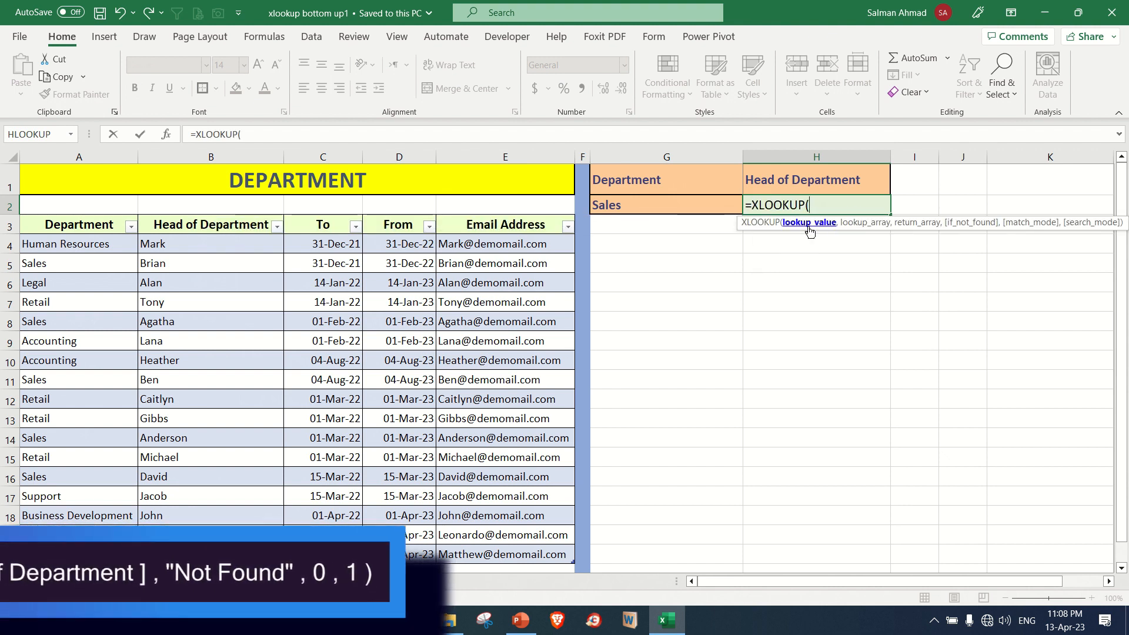
click(689, 207)
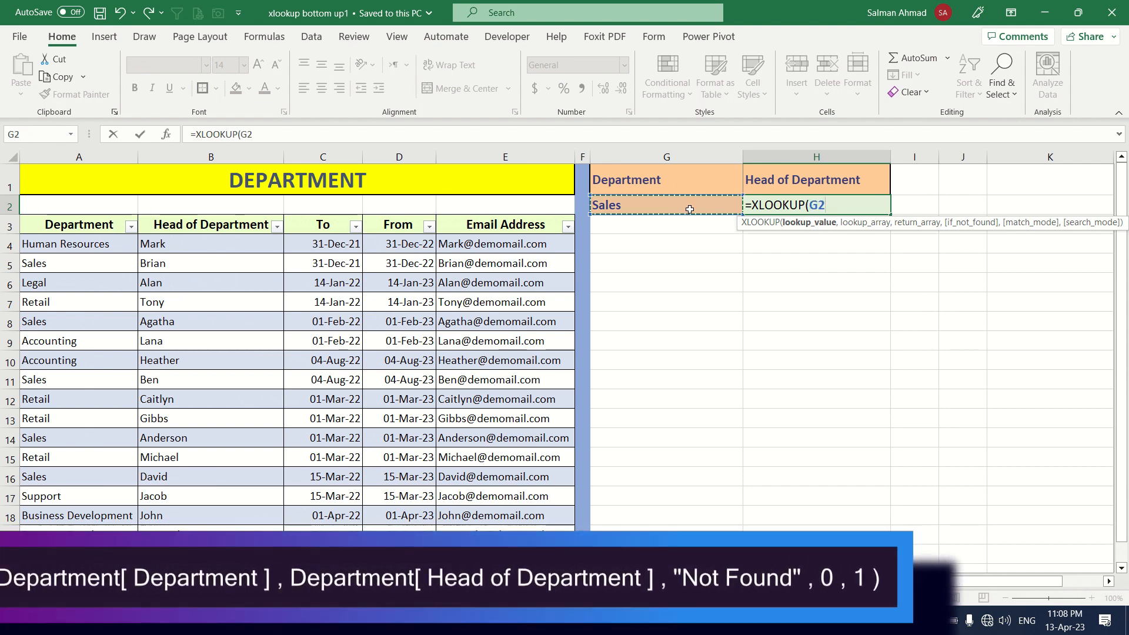
text(,)
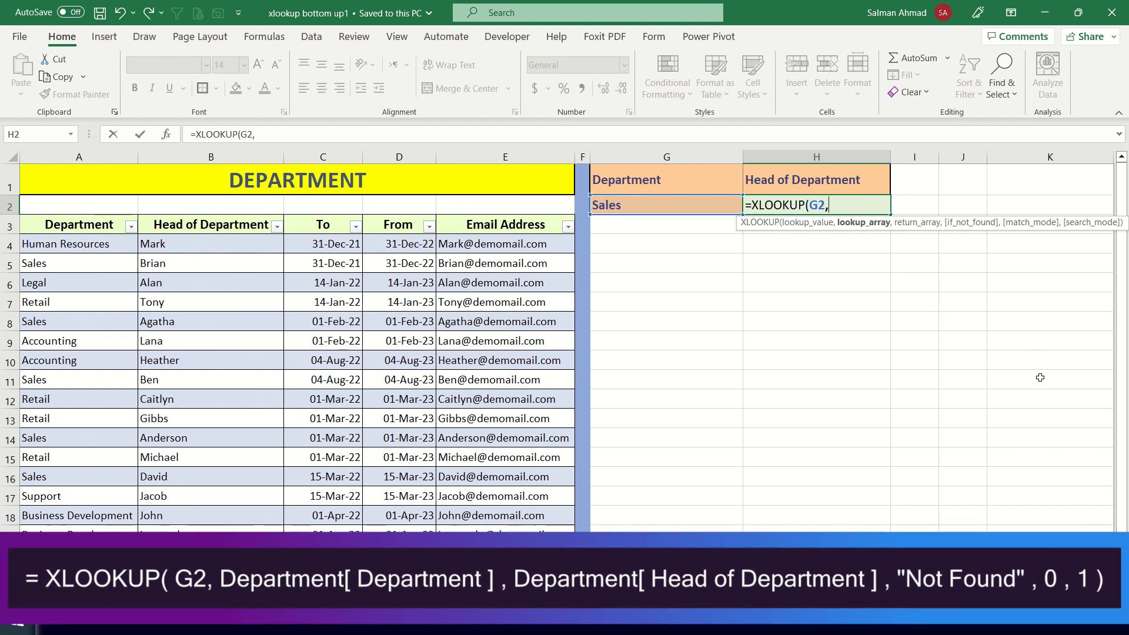
- Set the formula's lookup array to the table column reference Department[Department]
text(DE)
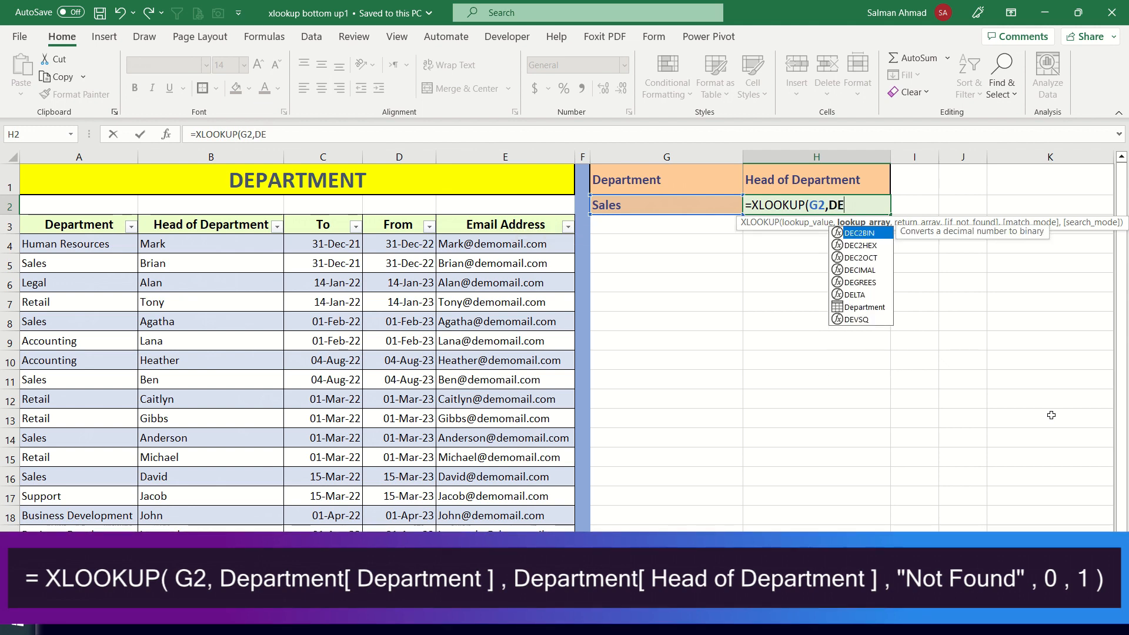
text(P)
key(Tab)
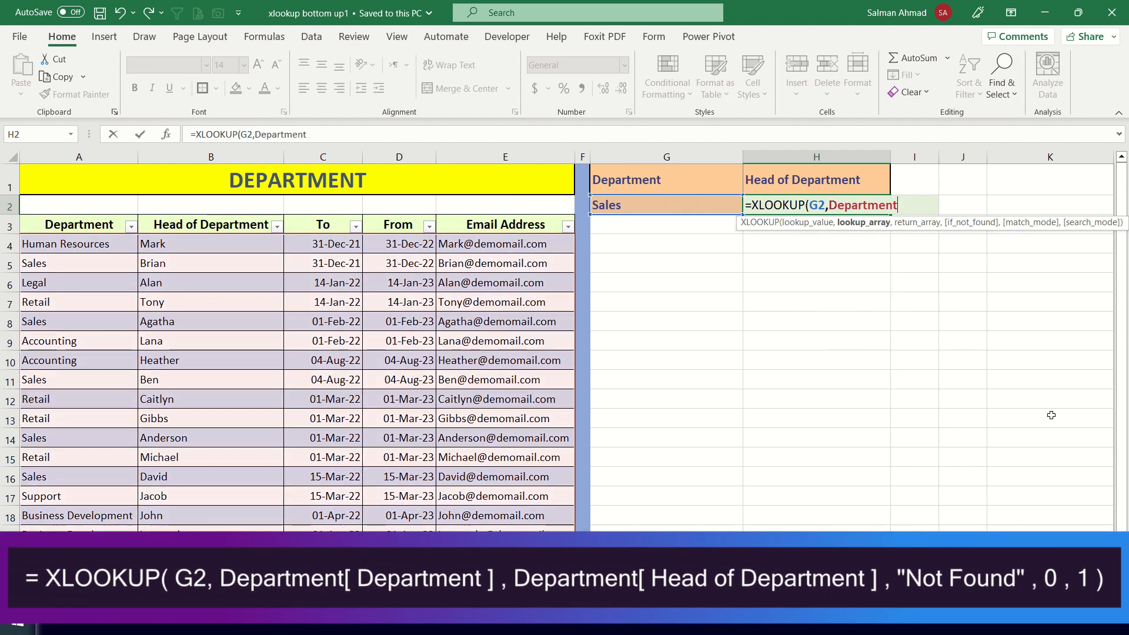
text([)
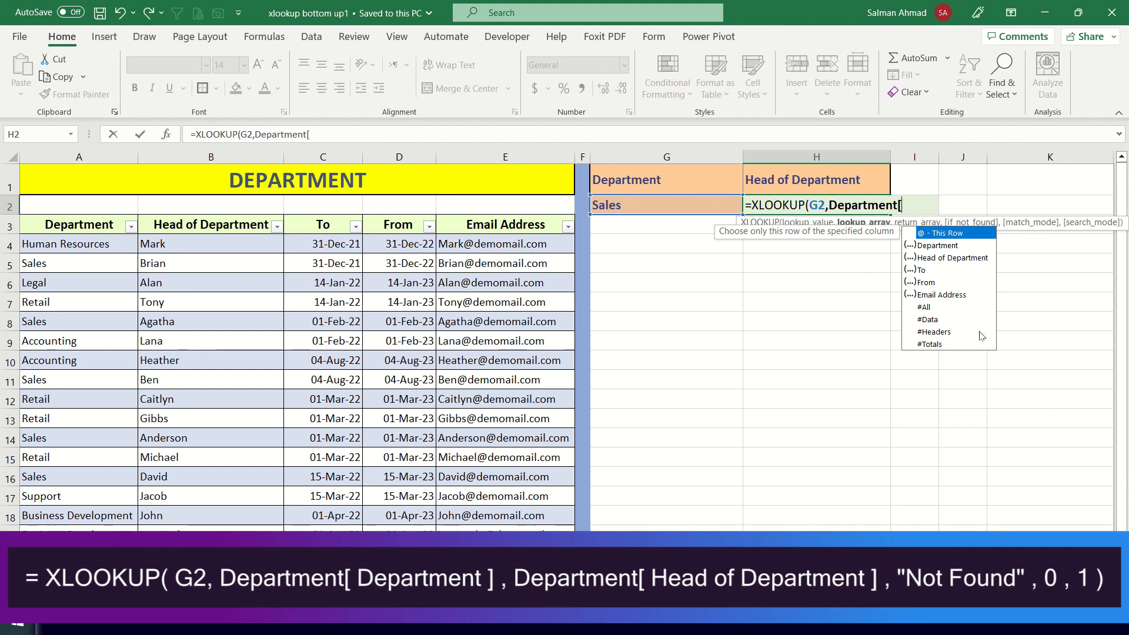
double_click(934, 247)
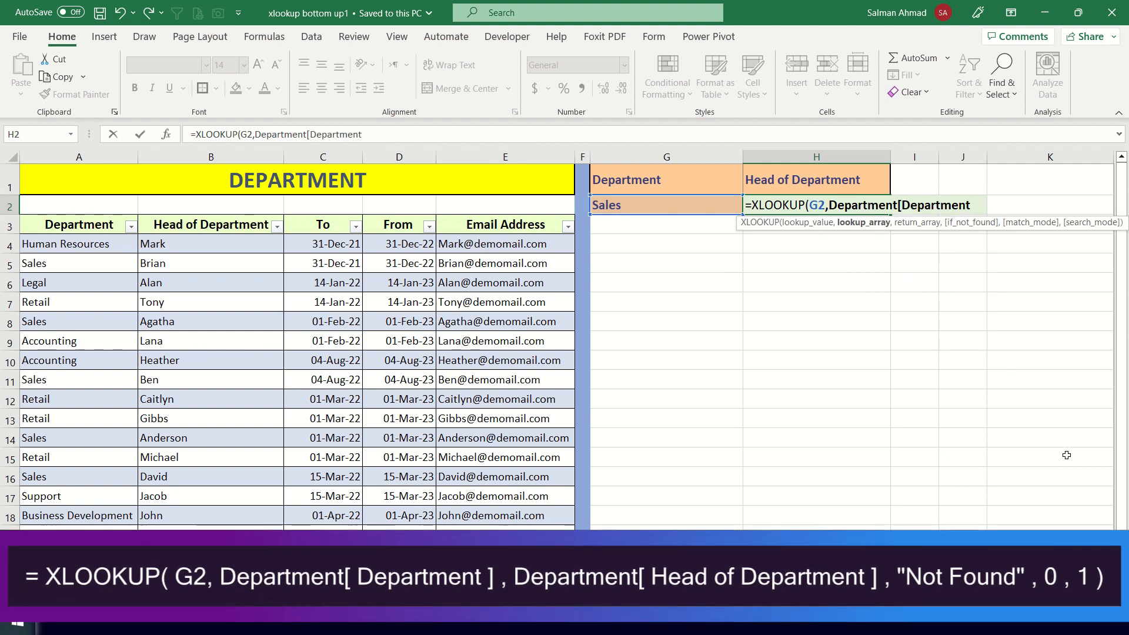
text(])
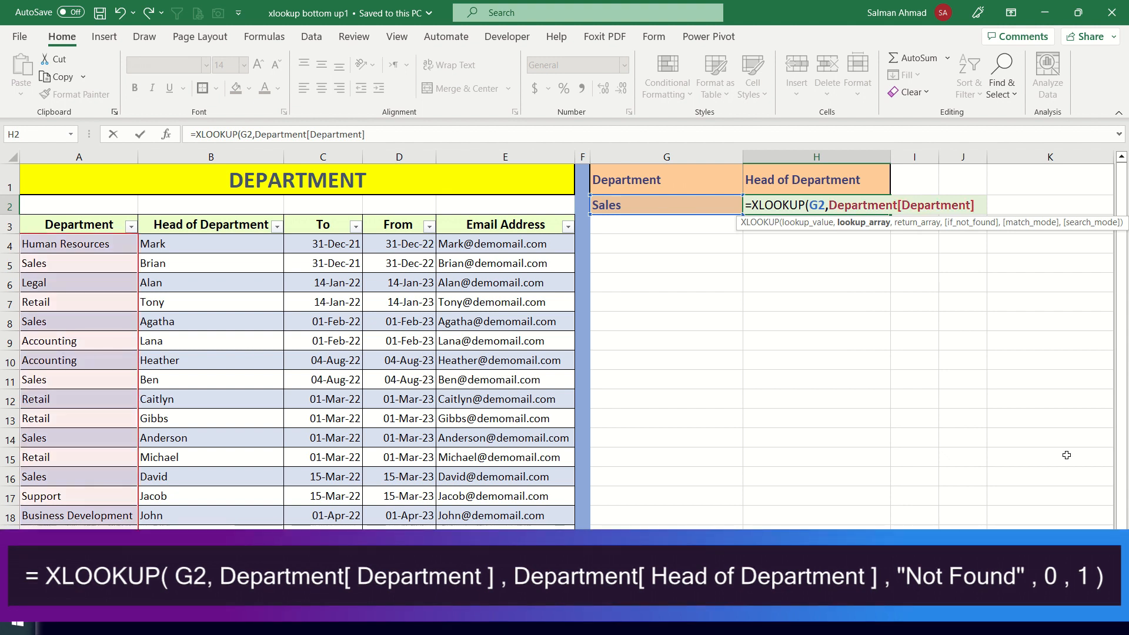
text(,)
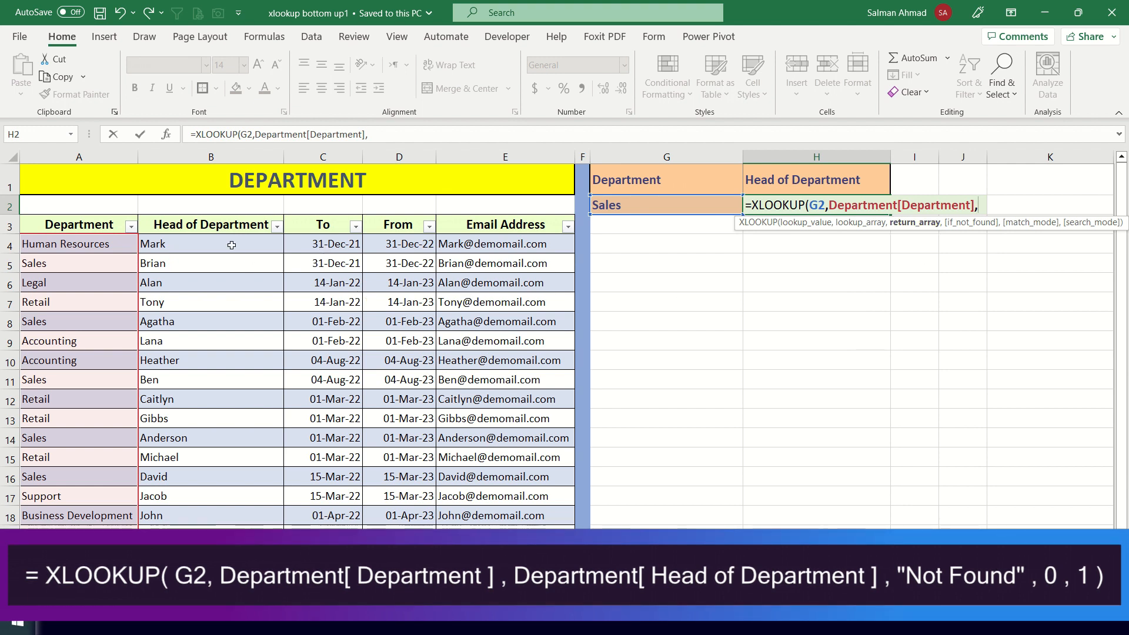
text(D)
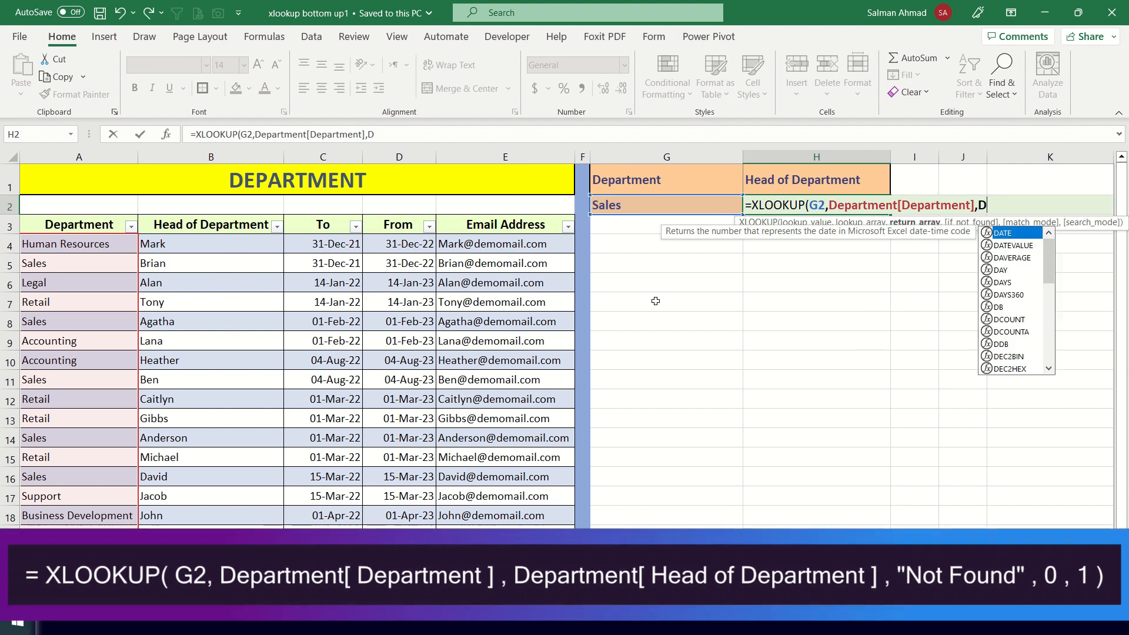
text(EPA)
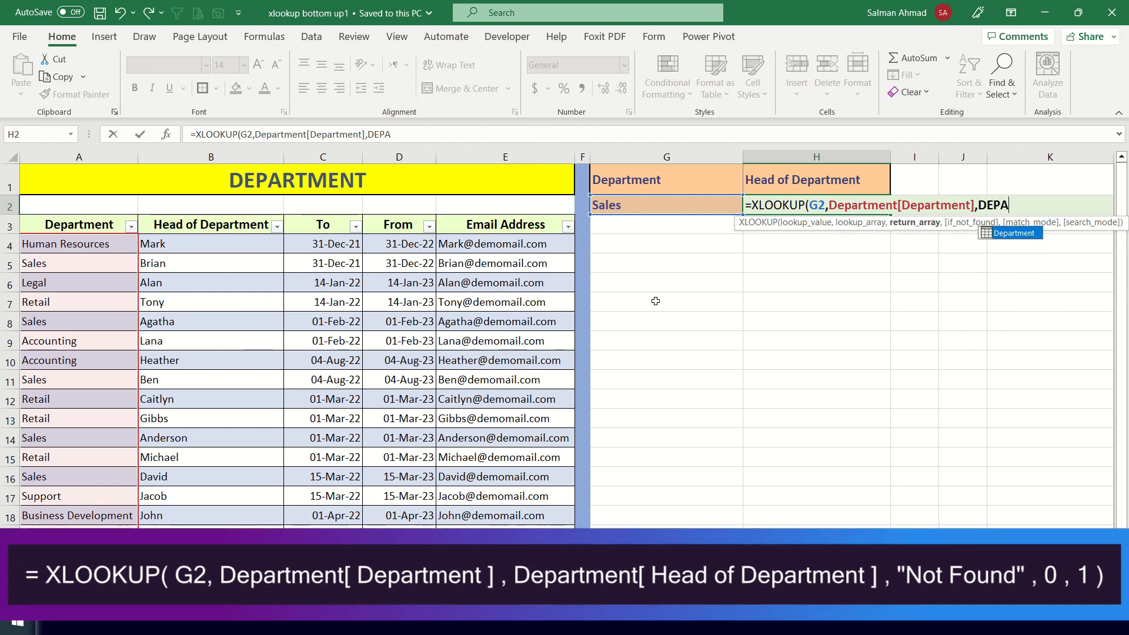
- Set the formula's return array to the table column reference Department[Head of Department]
key(Tab)
text([)
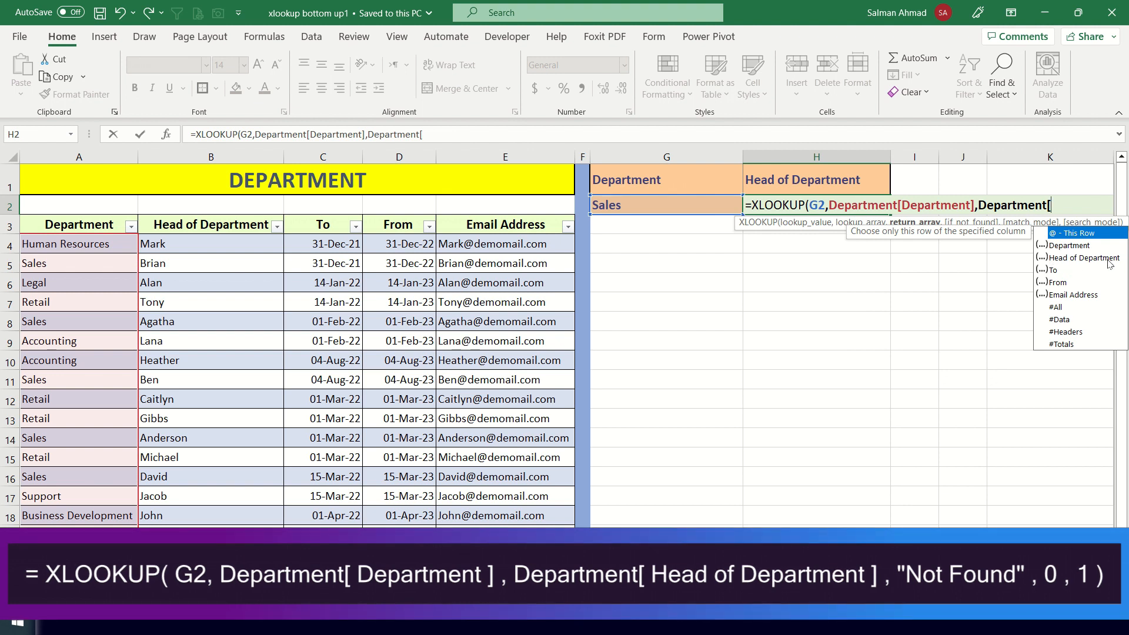
double_click(1067, 259)
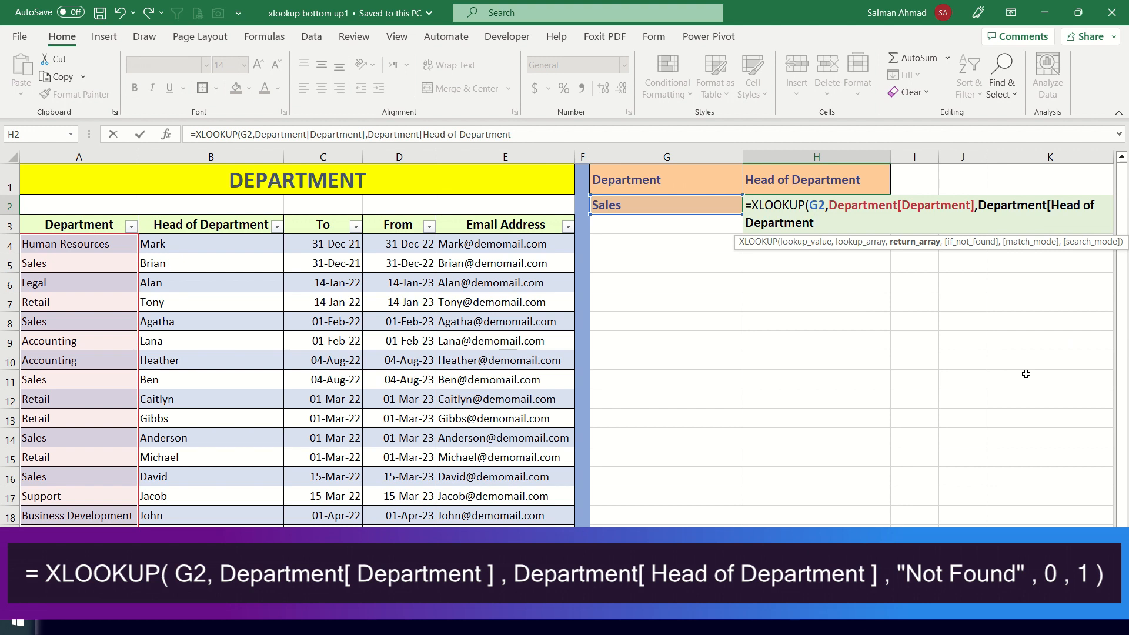
text(],"n)
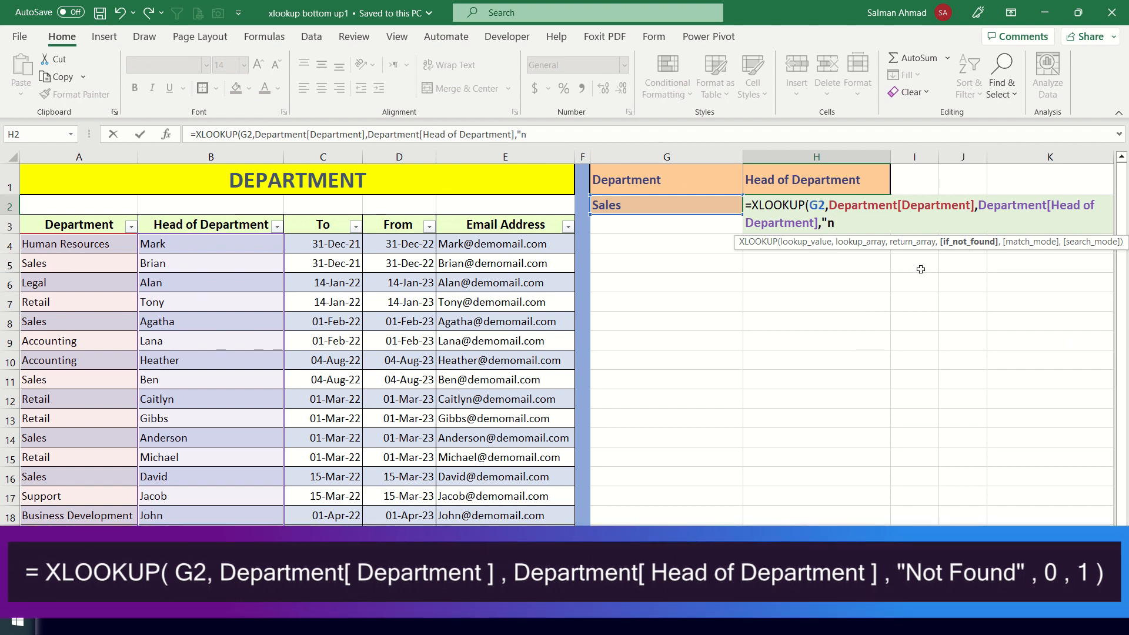
- Complete the XLOOKUP with "NOT FOUND", match mode 0 and search mode 1, and check its result against the first Sales row
key(BackSpace)
text(NOT FOUND)
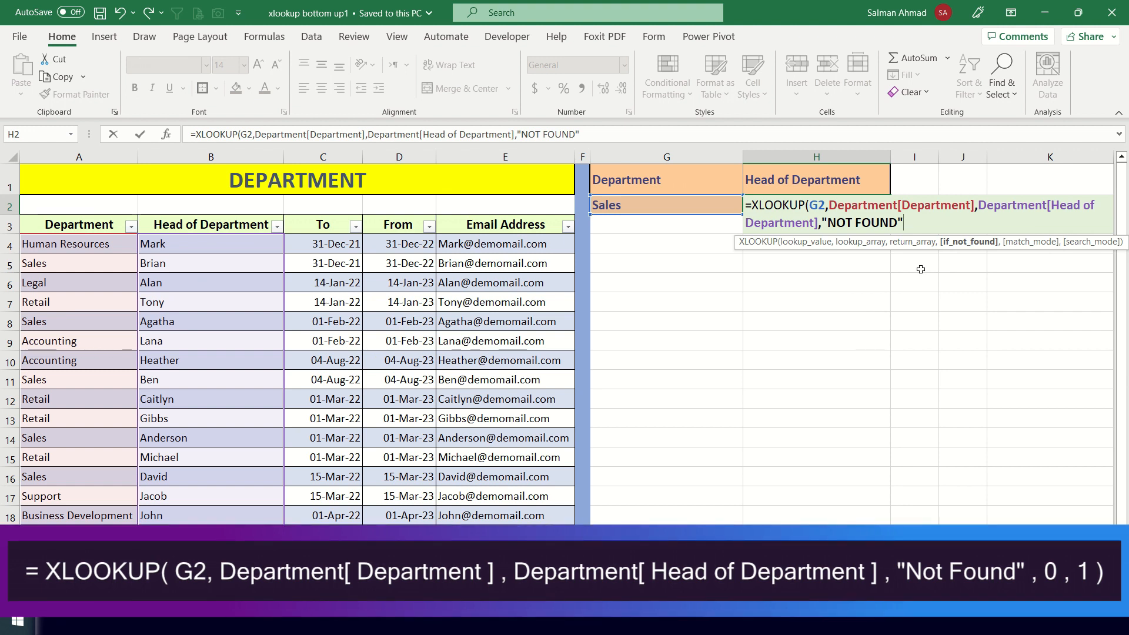
text(,0)
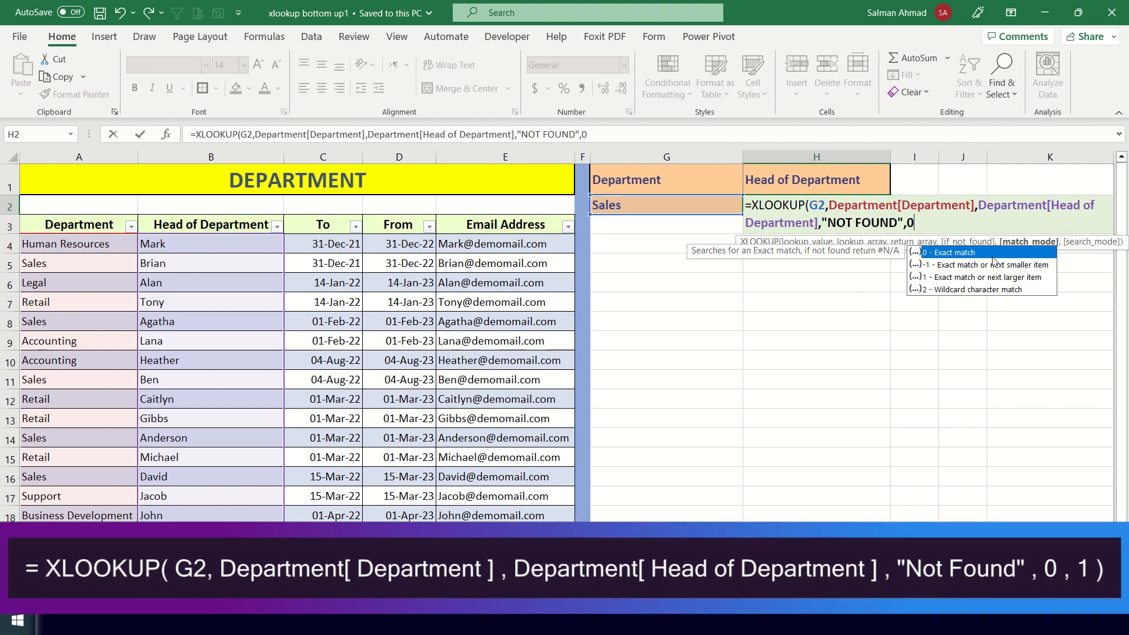
text(,)
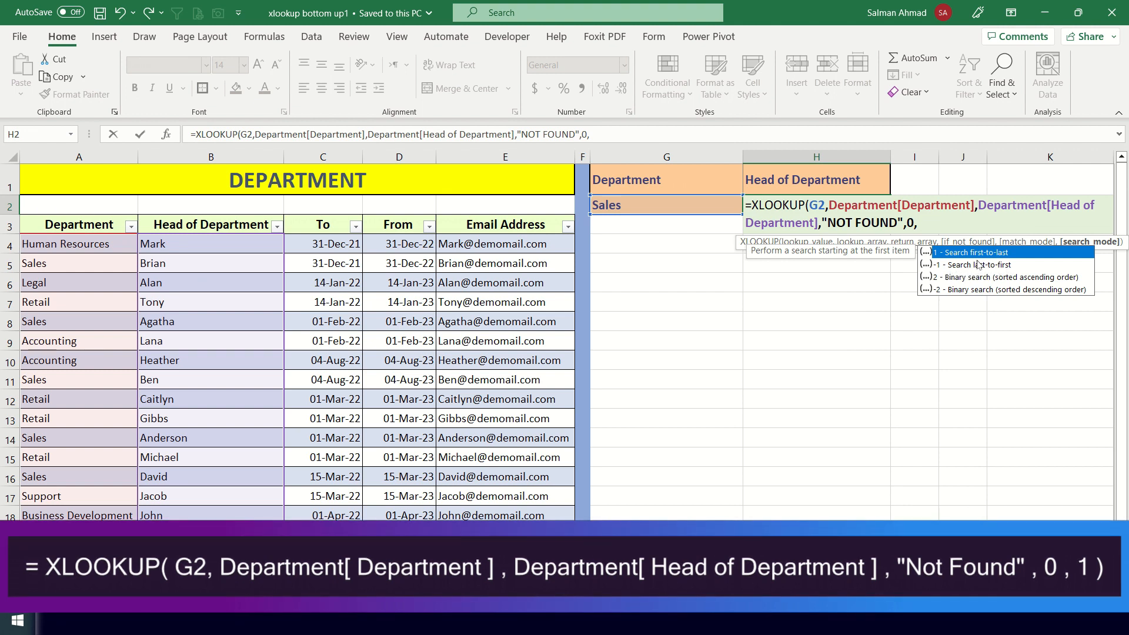
text(1)
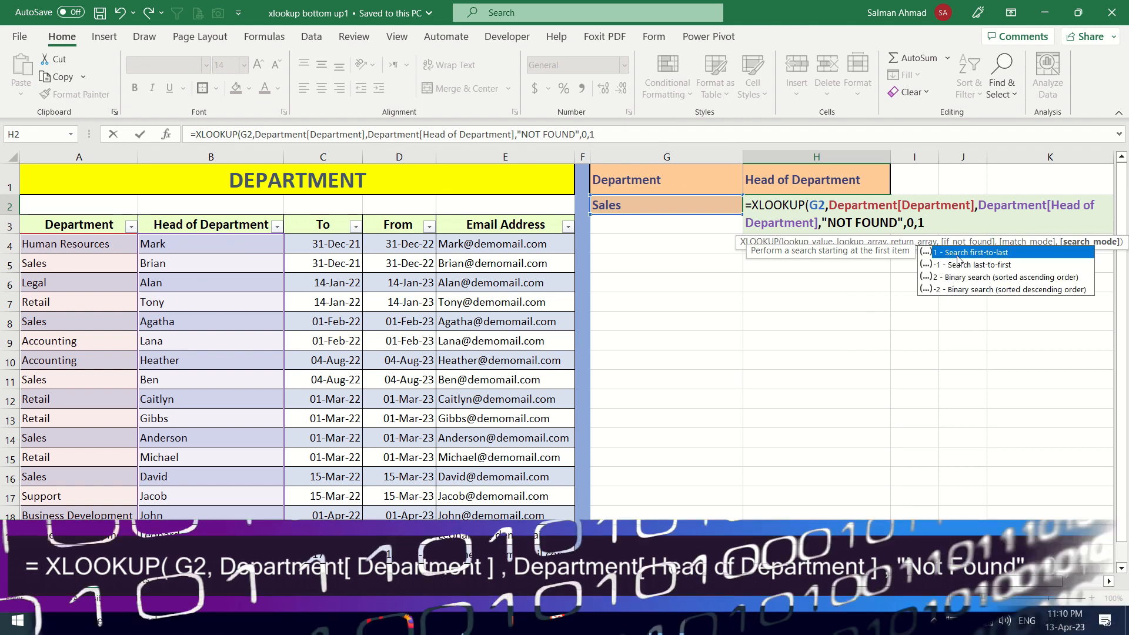
text())
key(Return)
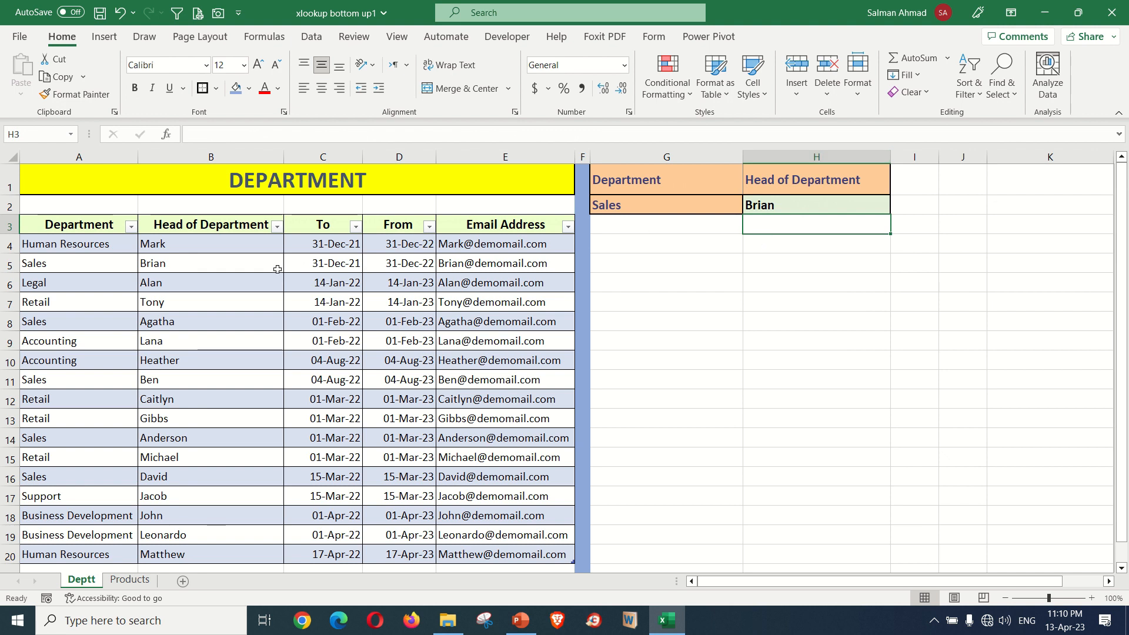
click(106, 270)
click(177, 266)
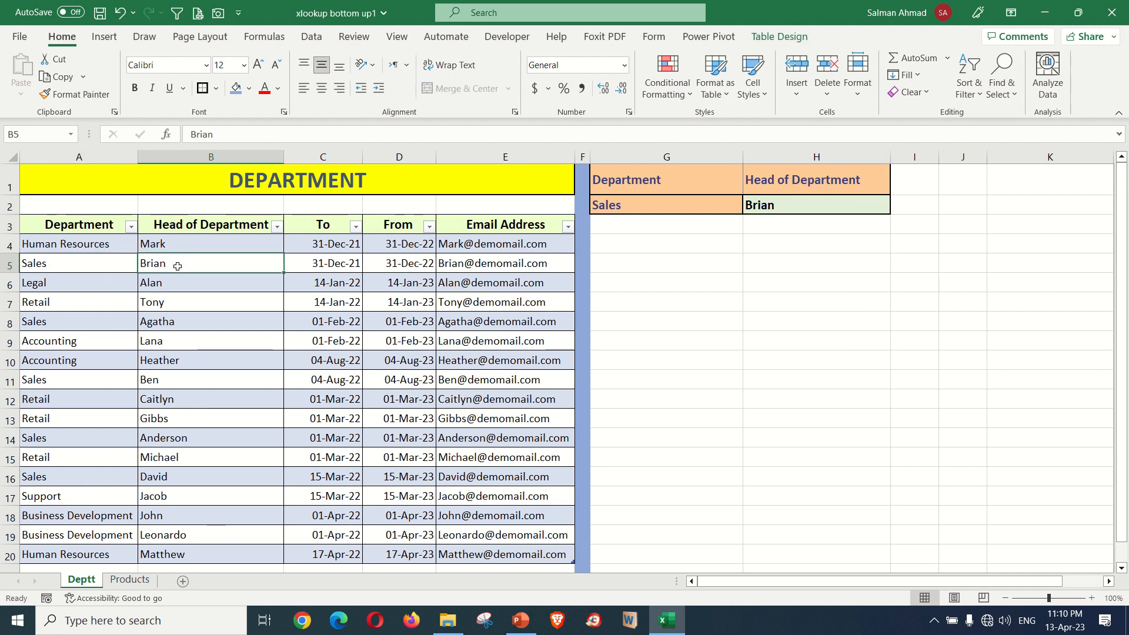
- Change the search mode of the XLOOKUP formula in H2 to -1 so it searches from the last item
click(787, 205)
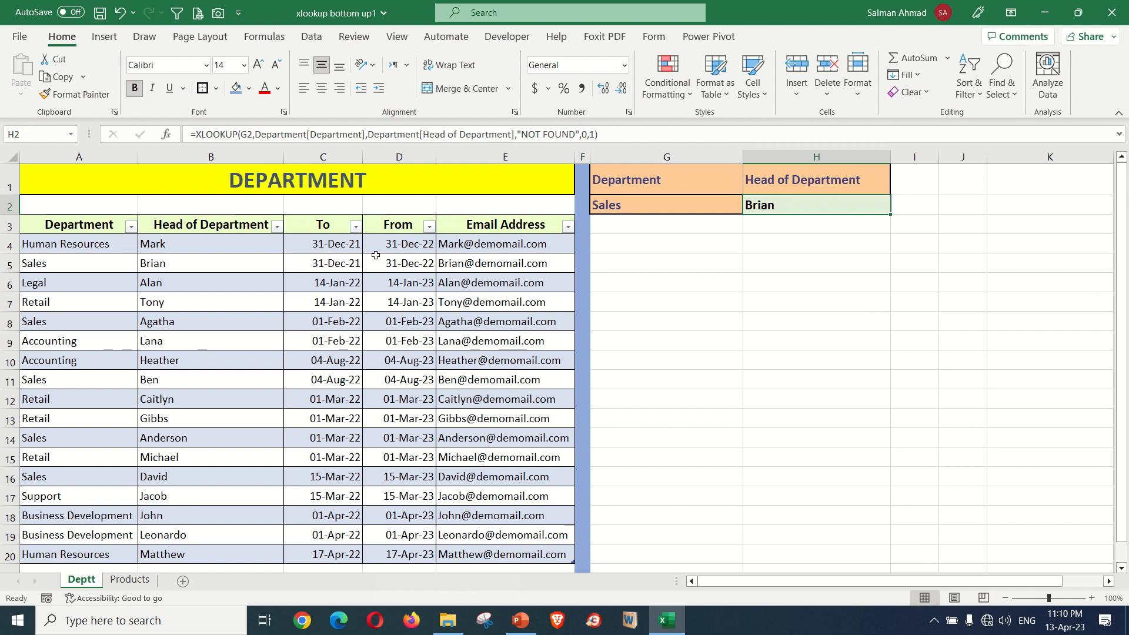
click(411, 247)
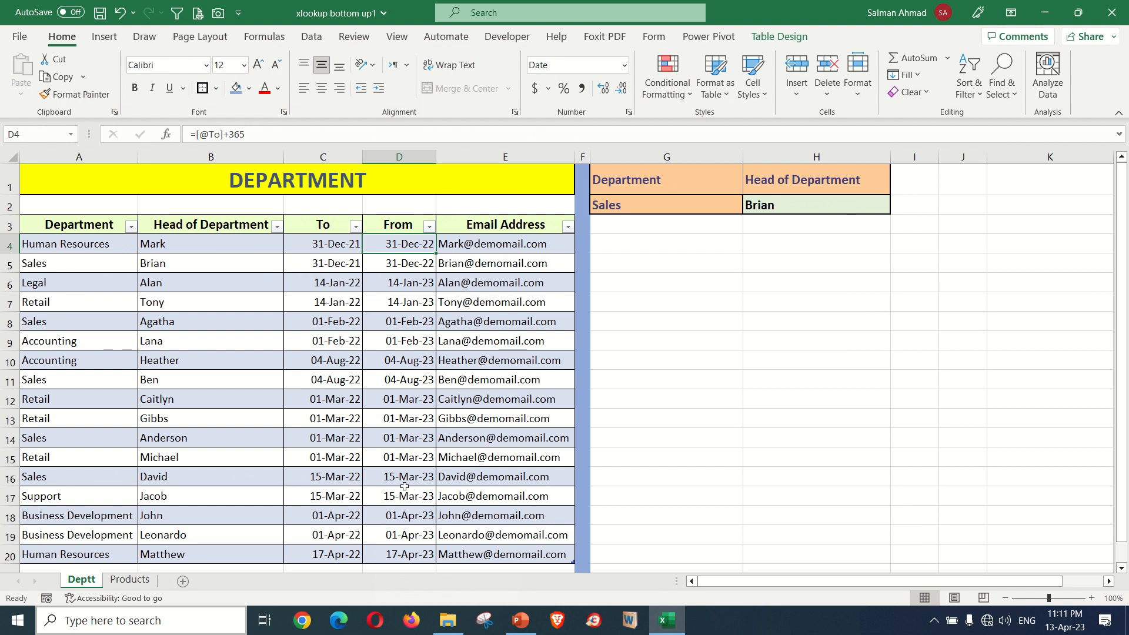
click(807, 206)
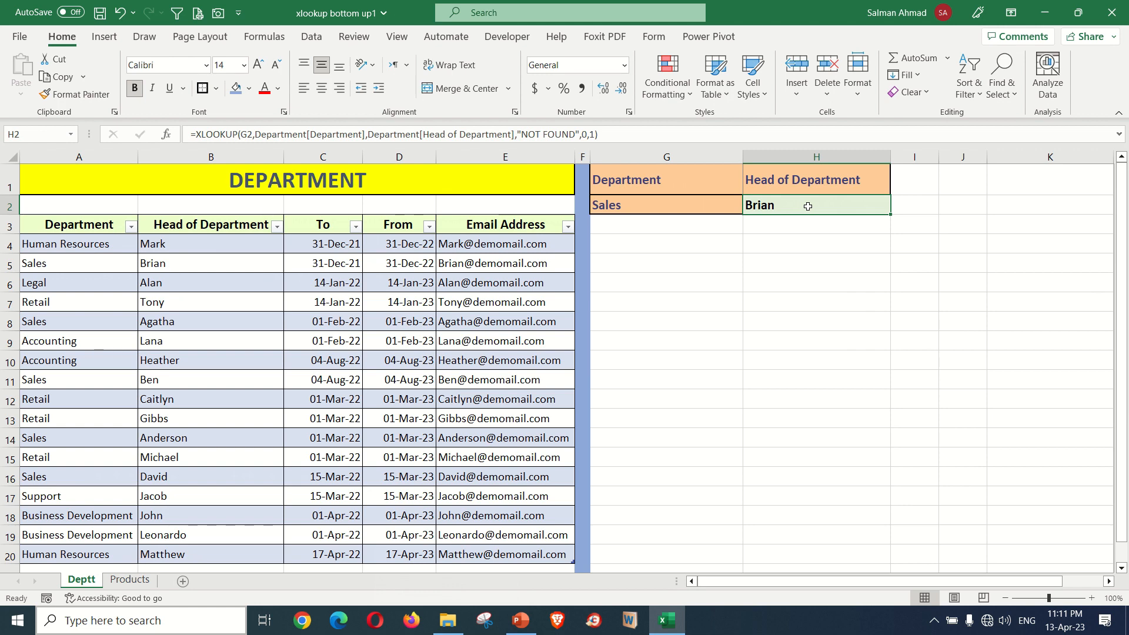
double_click(807, 207)
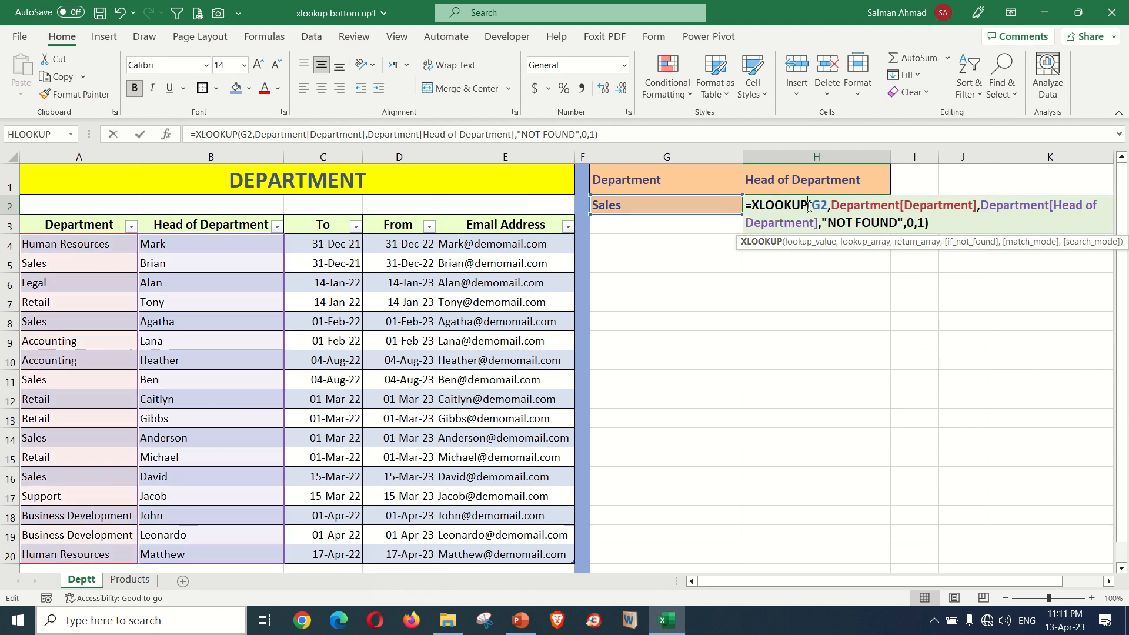
click(922, 223)
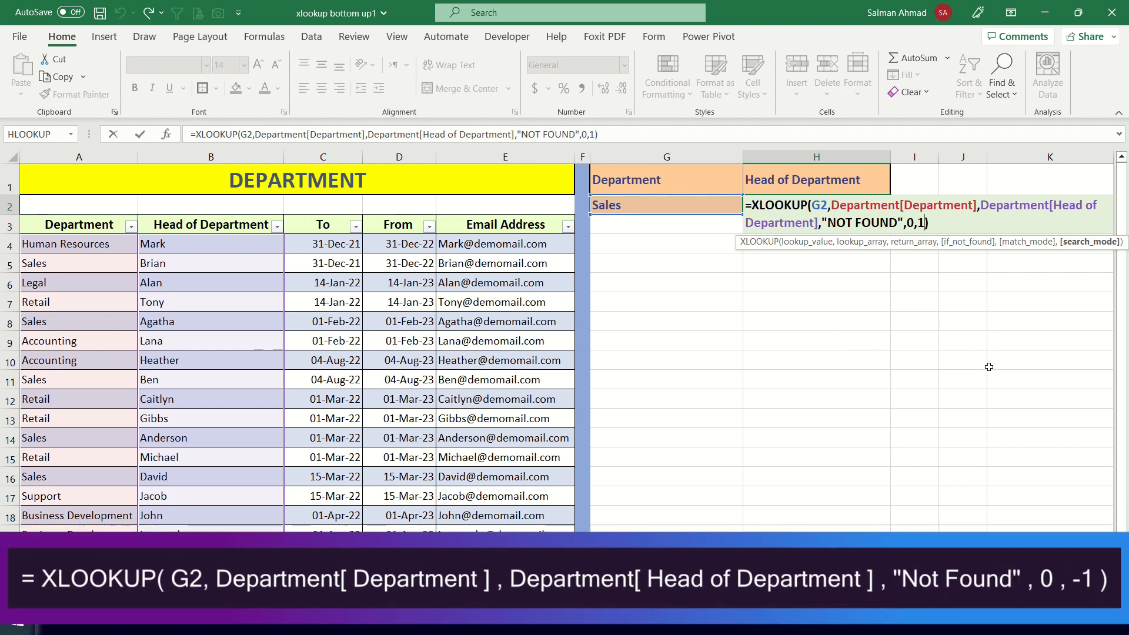
key(BackSpace)
text(-1)
key(Return)
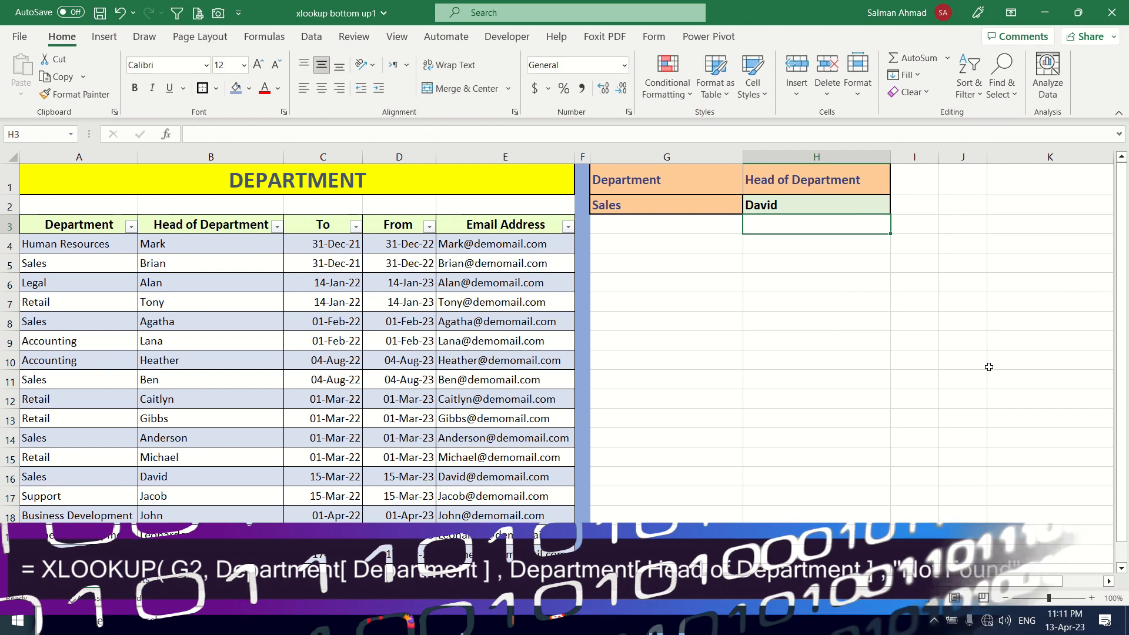
click(788, 207)
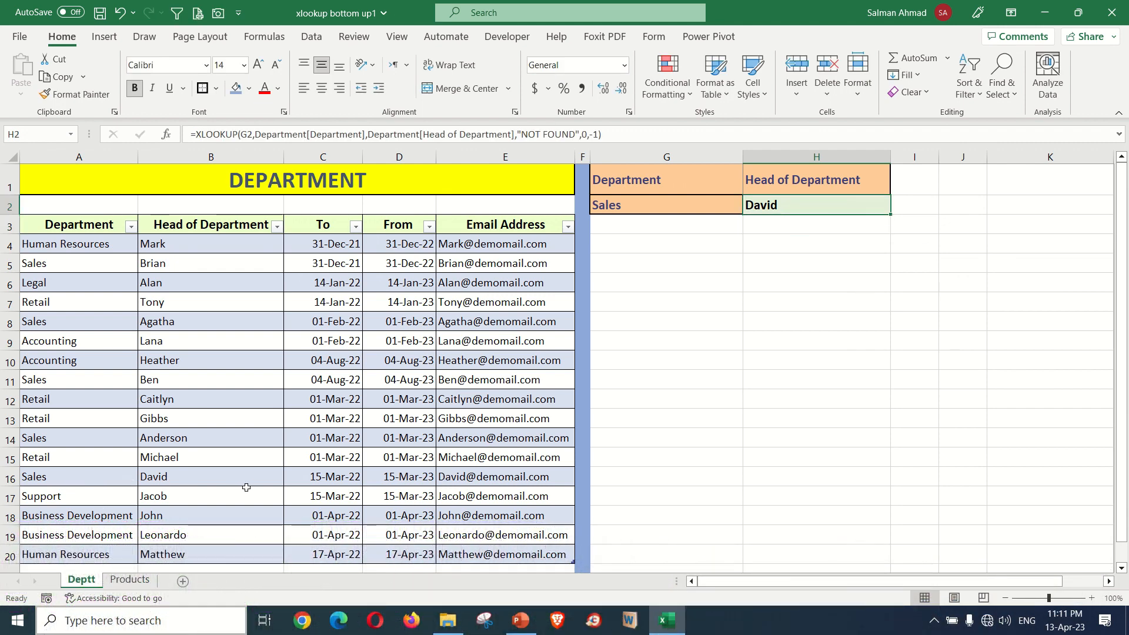
- Choose Human Resources as the department in G2 and compare the returned head with the table
click(668, 208)
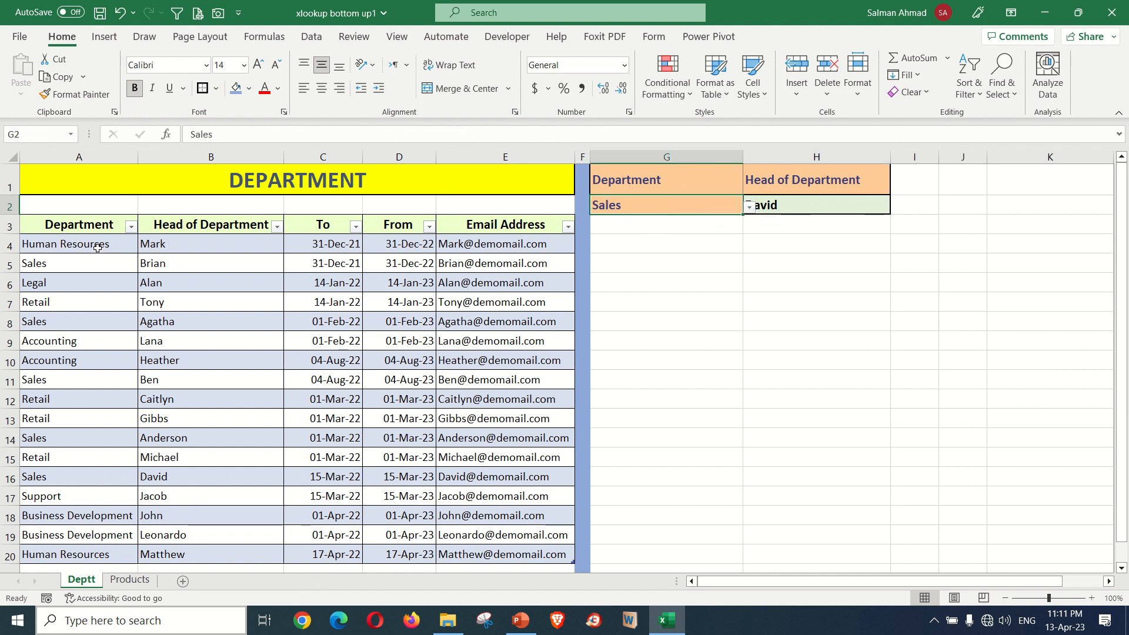
click(748, 207)
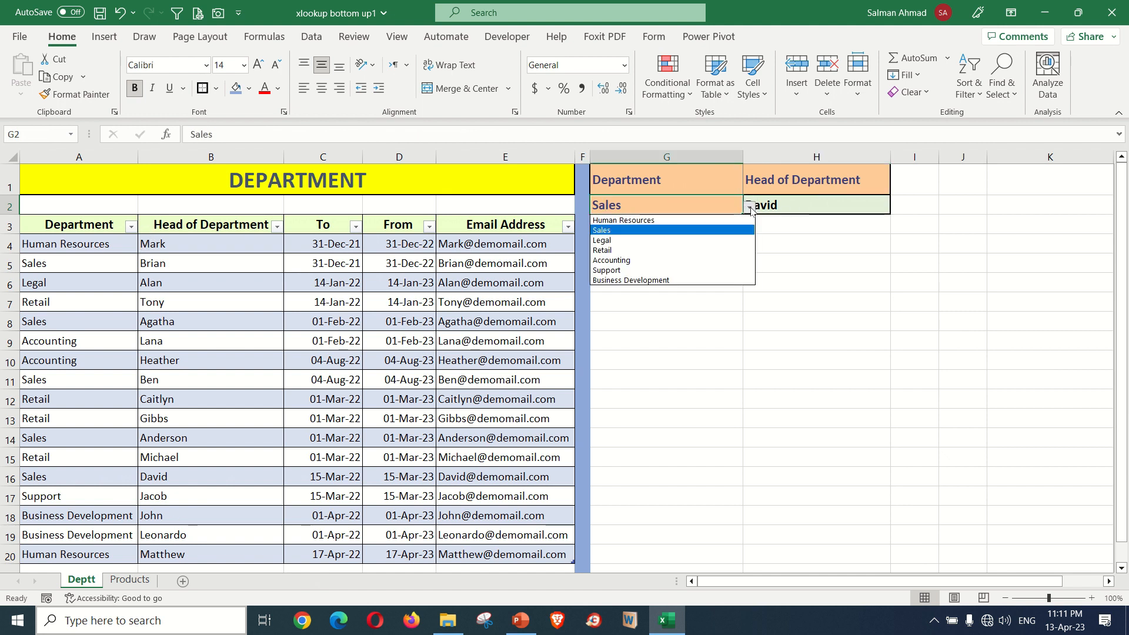
click(693, 221)
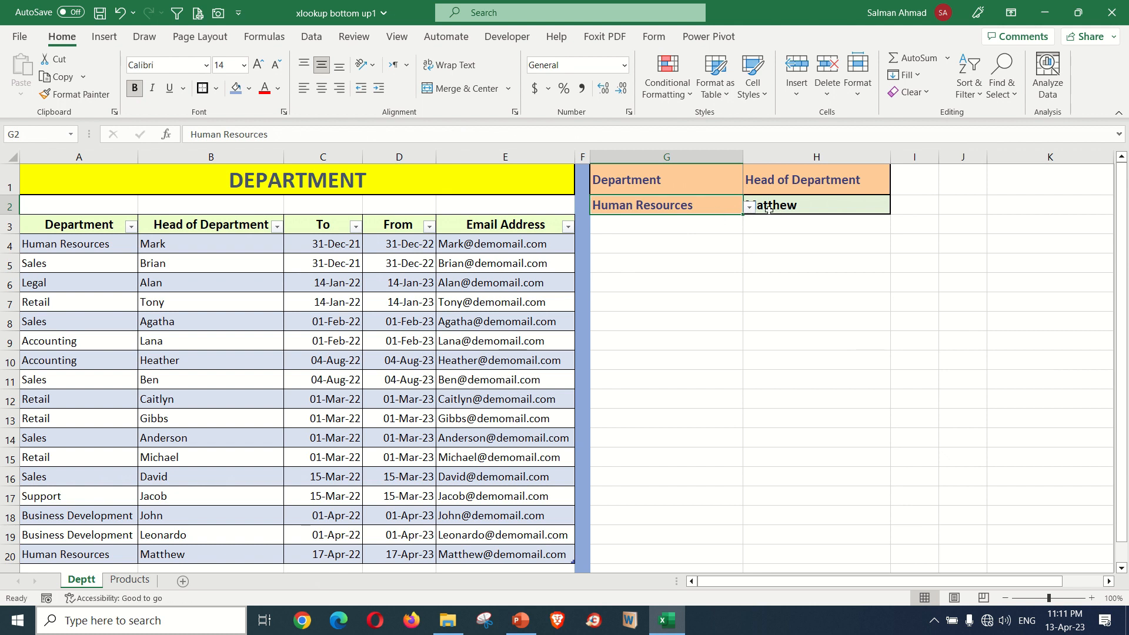
click(770, 211)
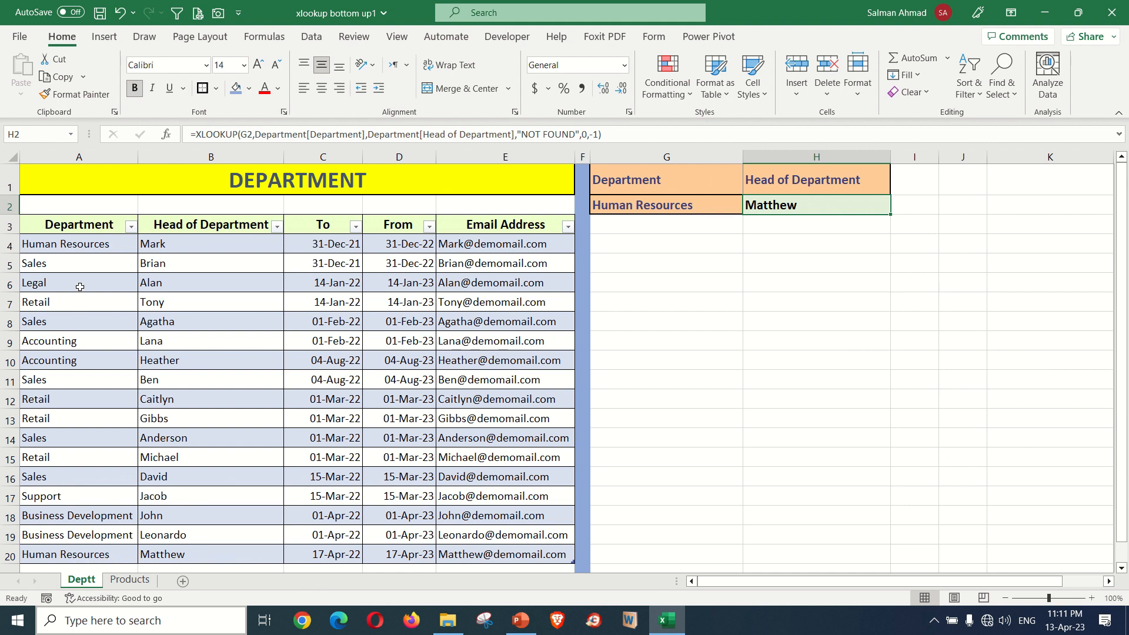
click(49, 247)
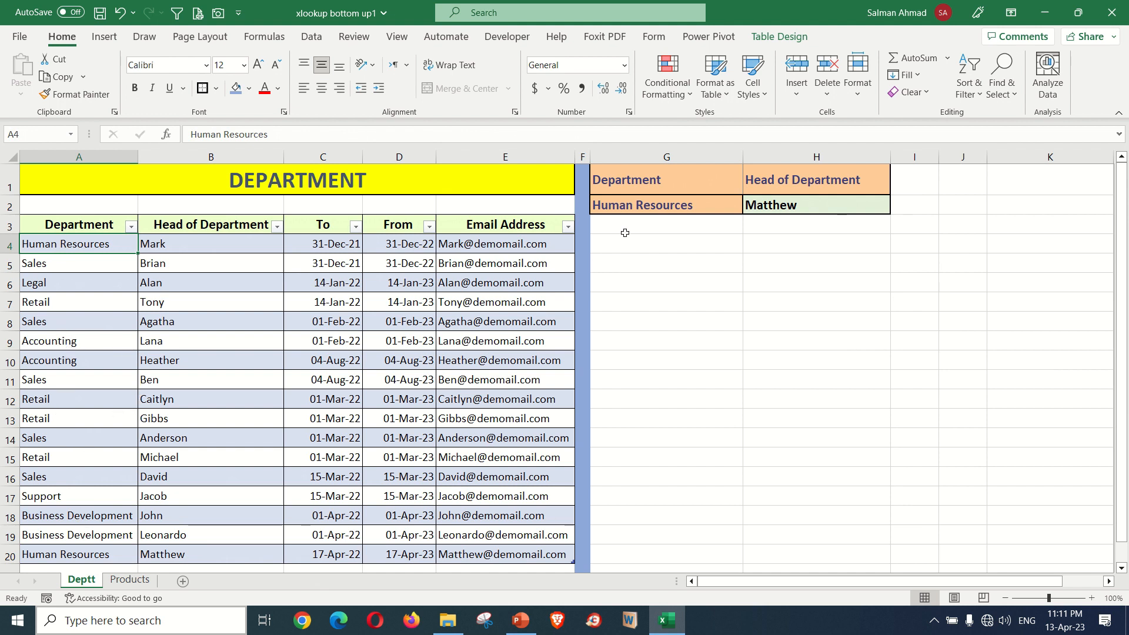
- Choose Retail as the lookup department in G2
click(692, 207)
click(749, 207)
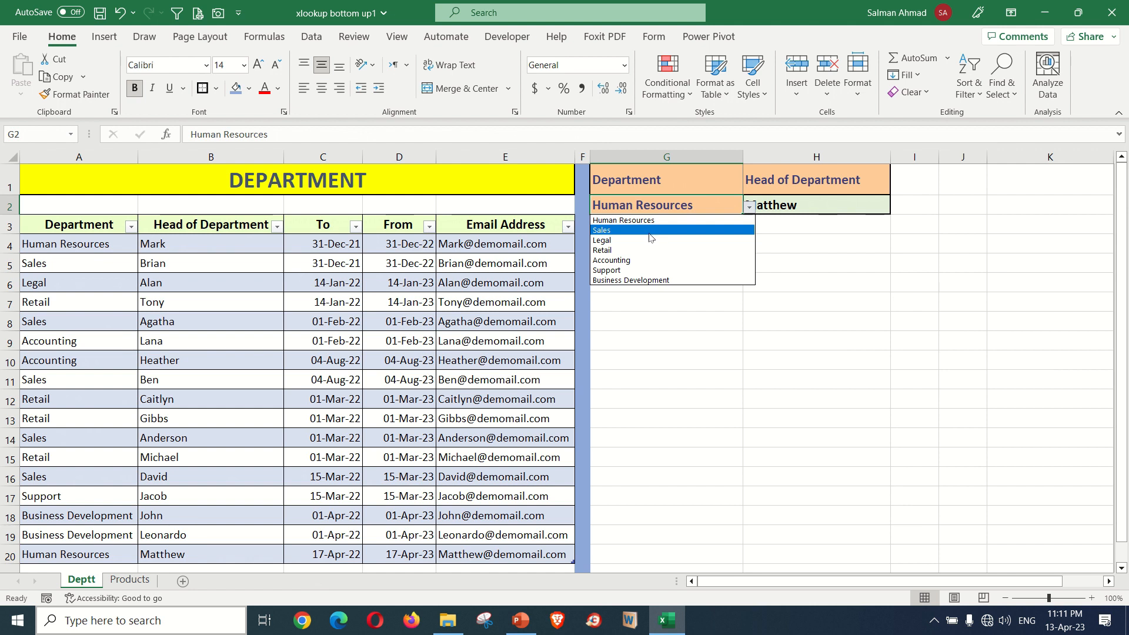
click(626, 252)
click(788, 243)
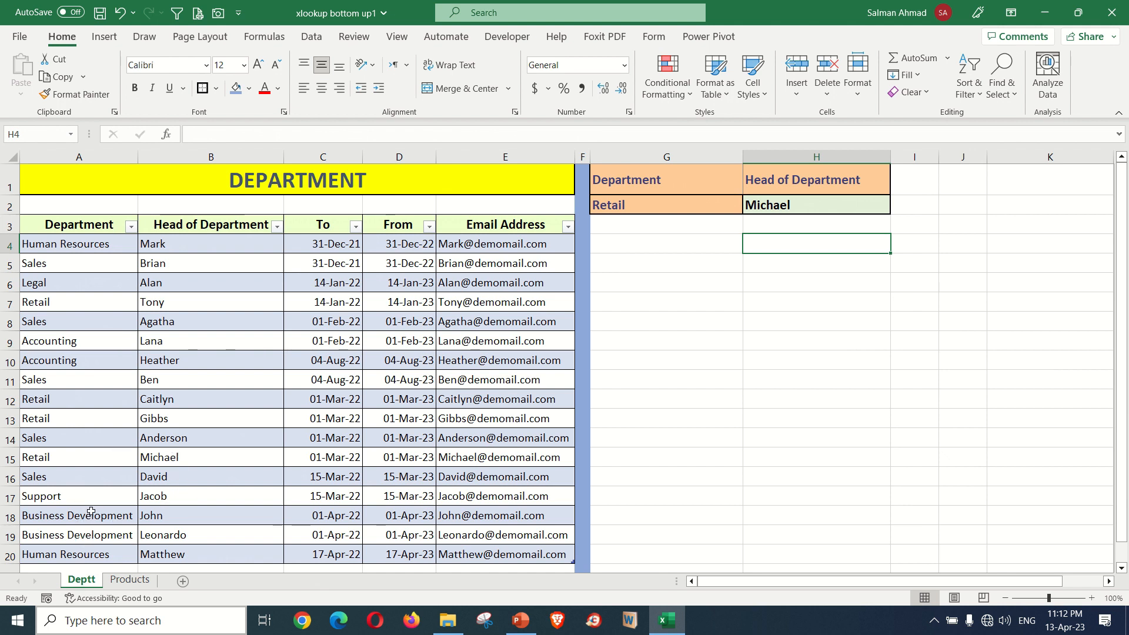
- On the Products sheet, start an XLOOKUP formula in G2 under Current Price with F2 as the lookup value
click(131, 580)
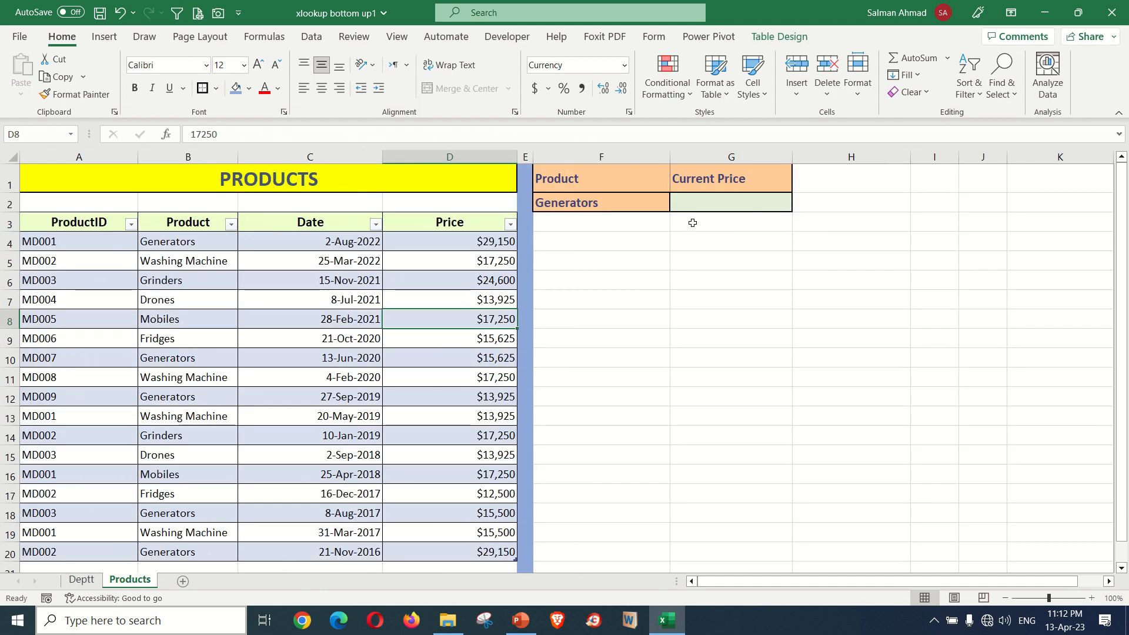
click(719, 203)
text(=XL)
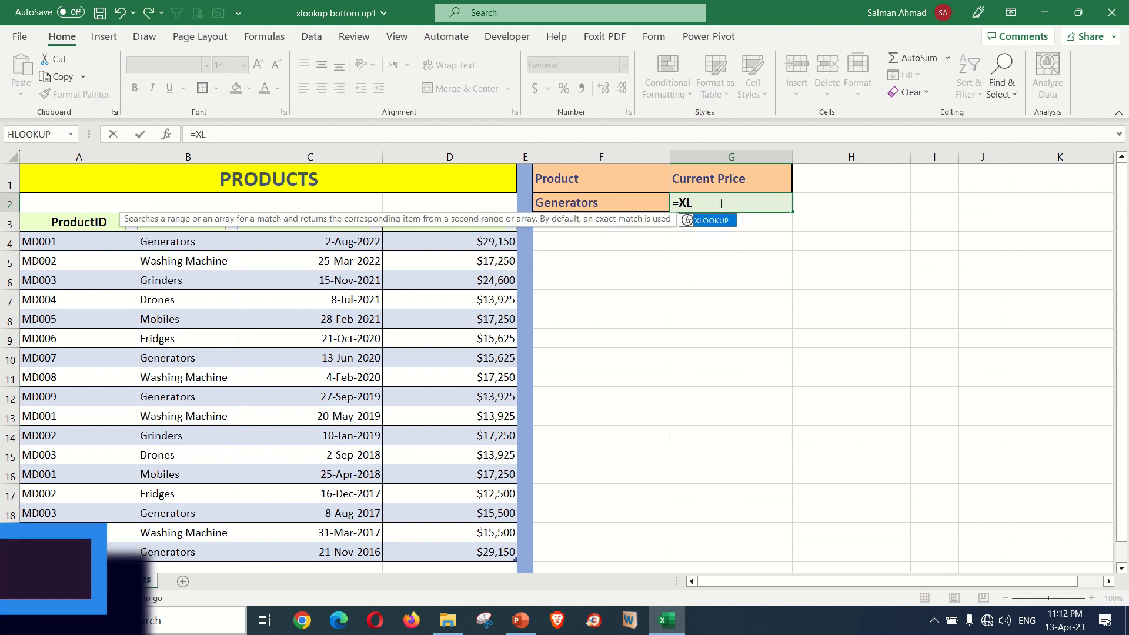
key(Tab)
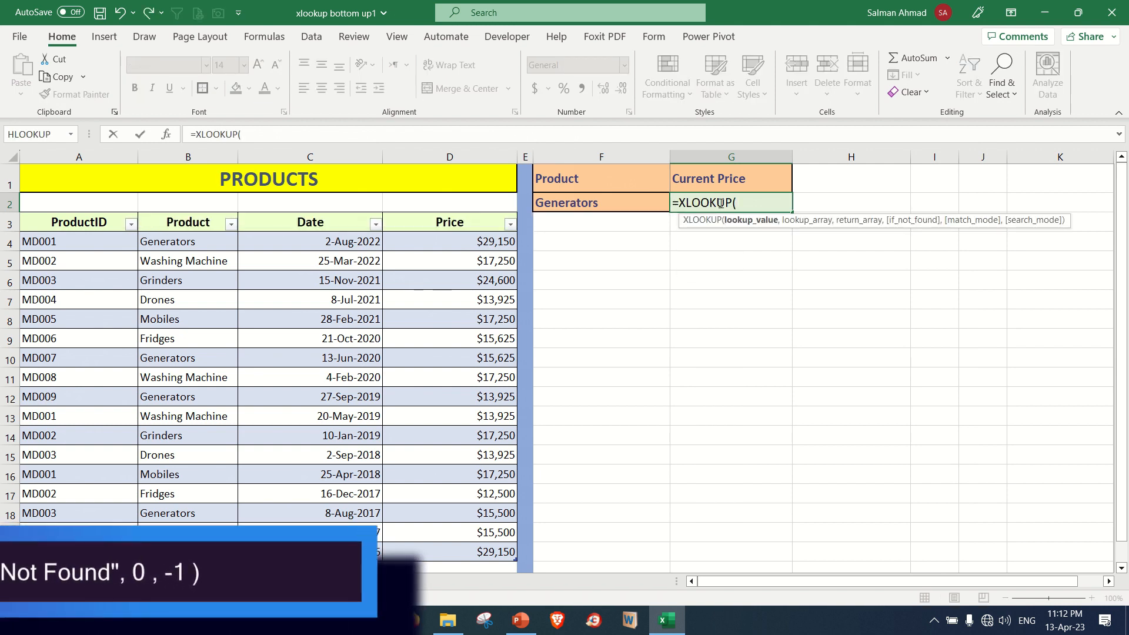
click(595, 205)
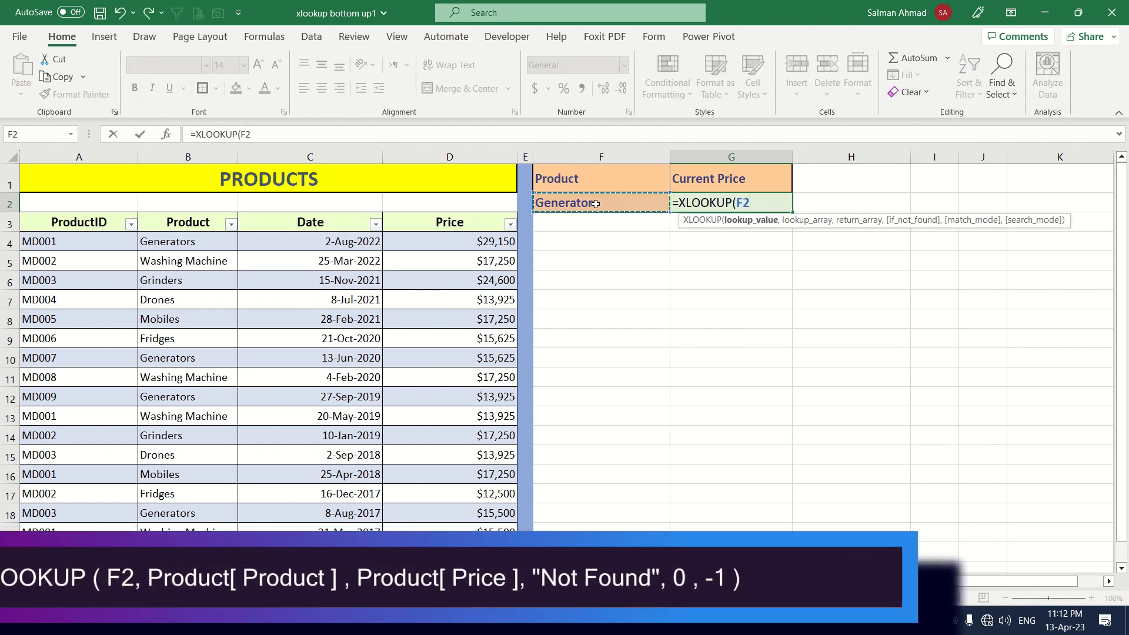
text(,)
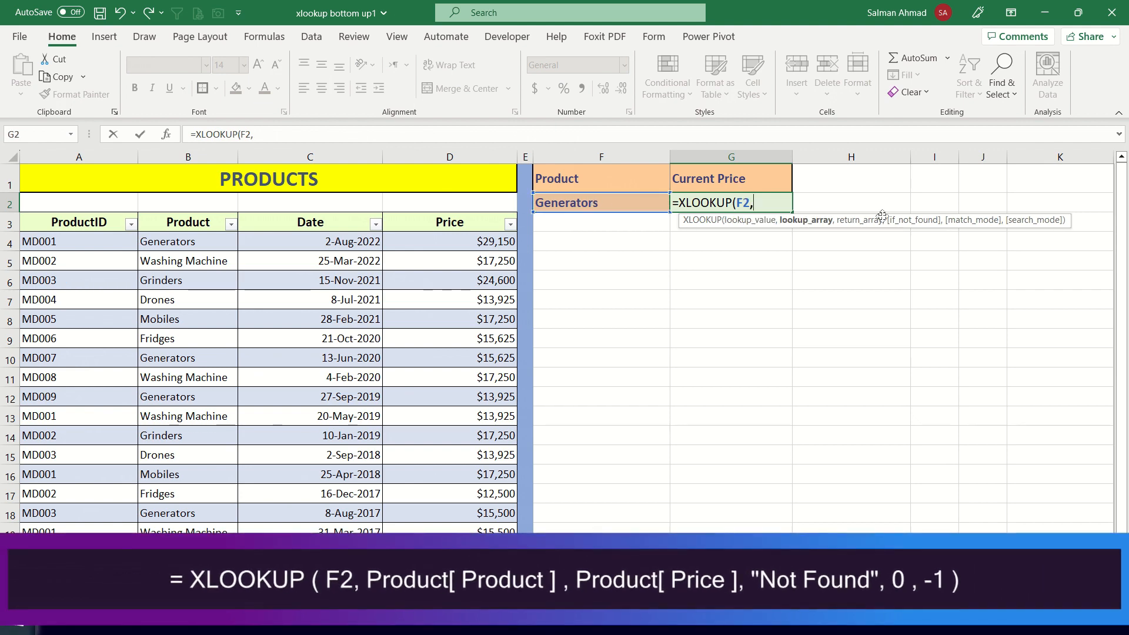
text(DE)
- Set the formula's lookup array to the table column reference Product[Product]
key(BackSpace)
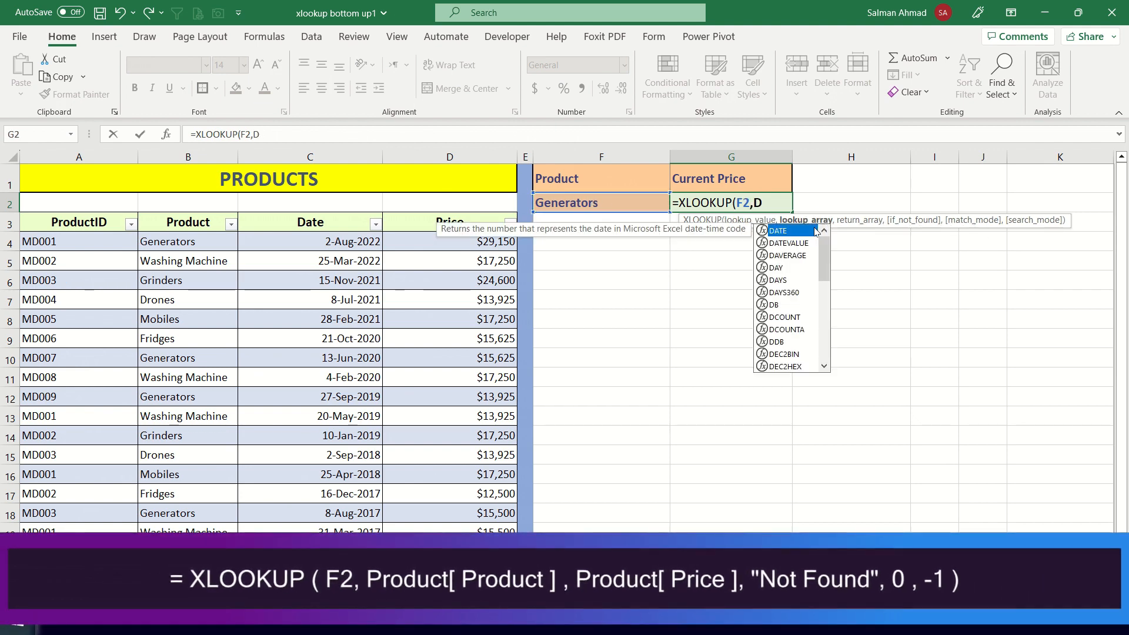
key(BackSpace)
text(PR)
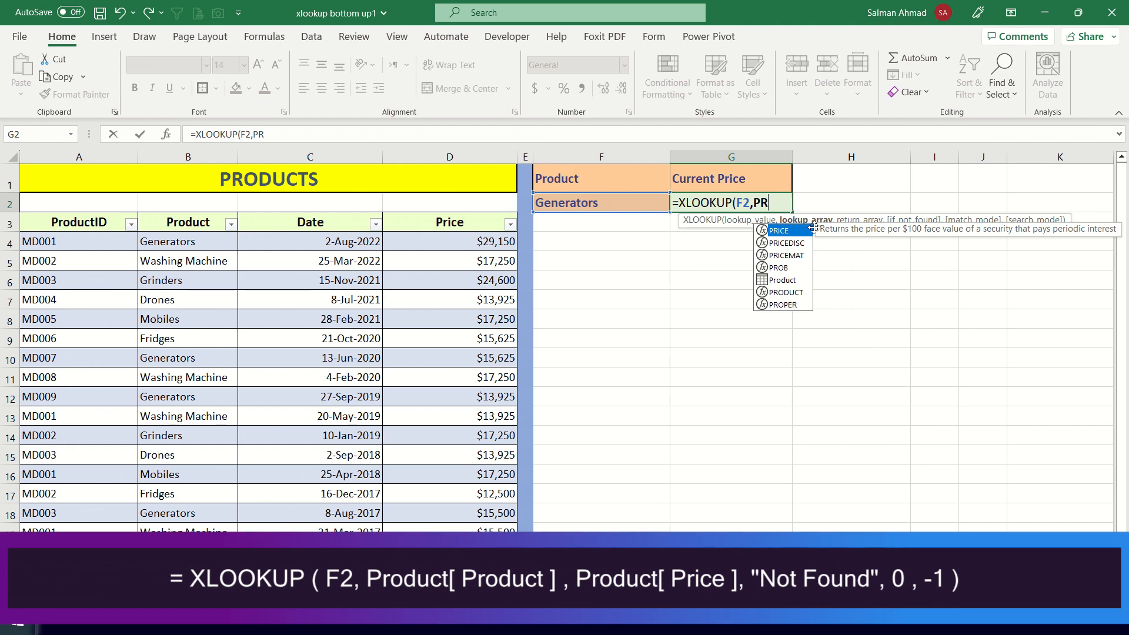
text(OD)
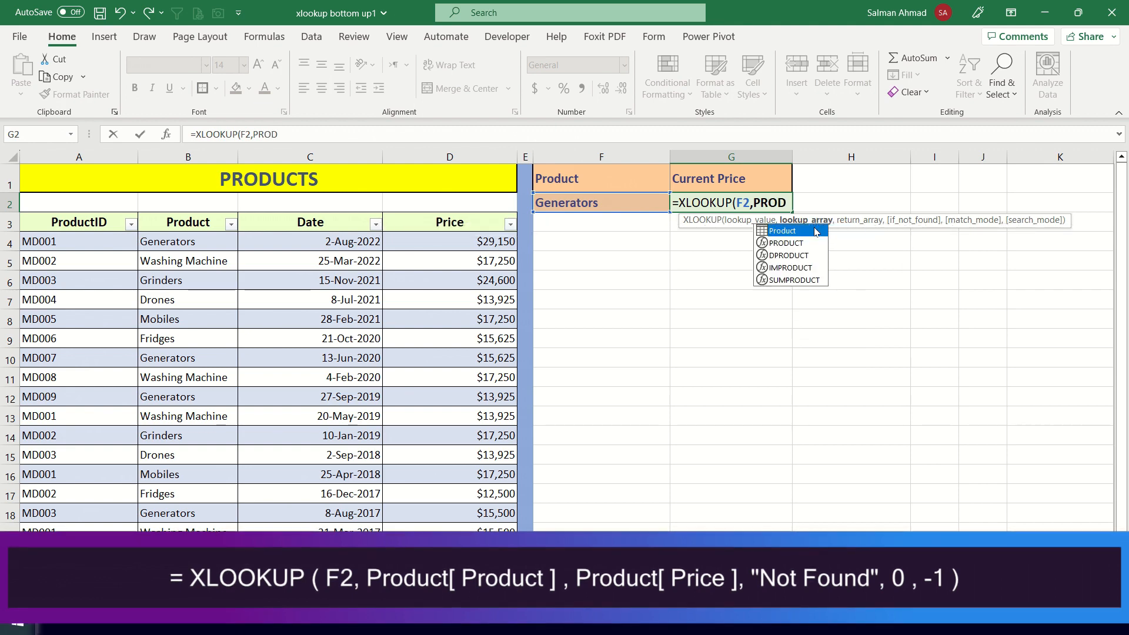
double_click(815, 232)
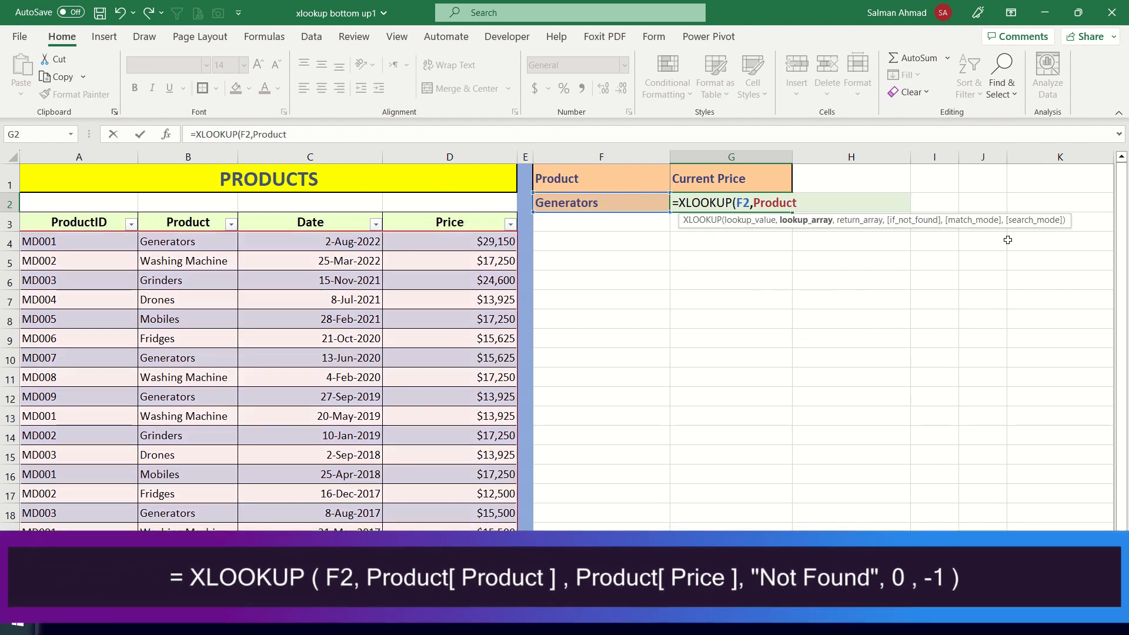
text([)
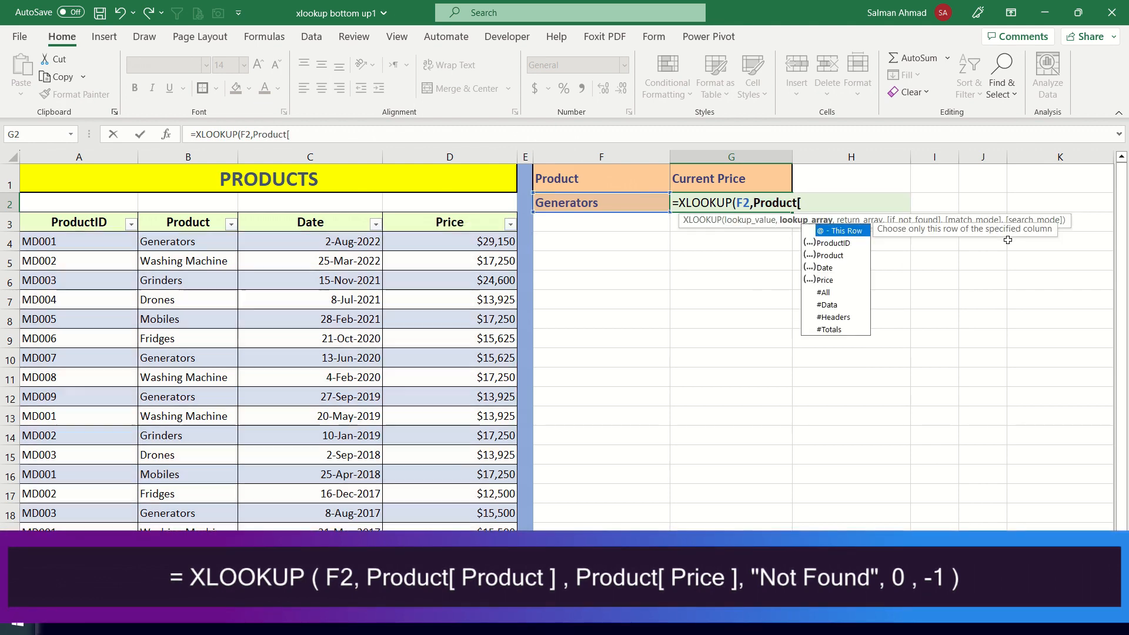
double_click(829, 255)
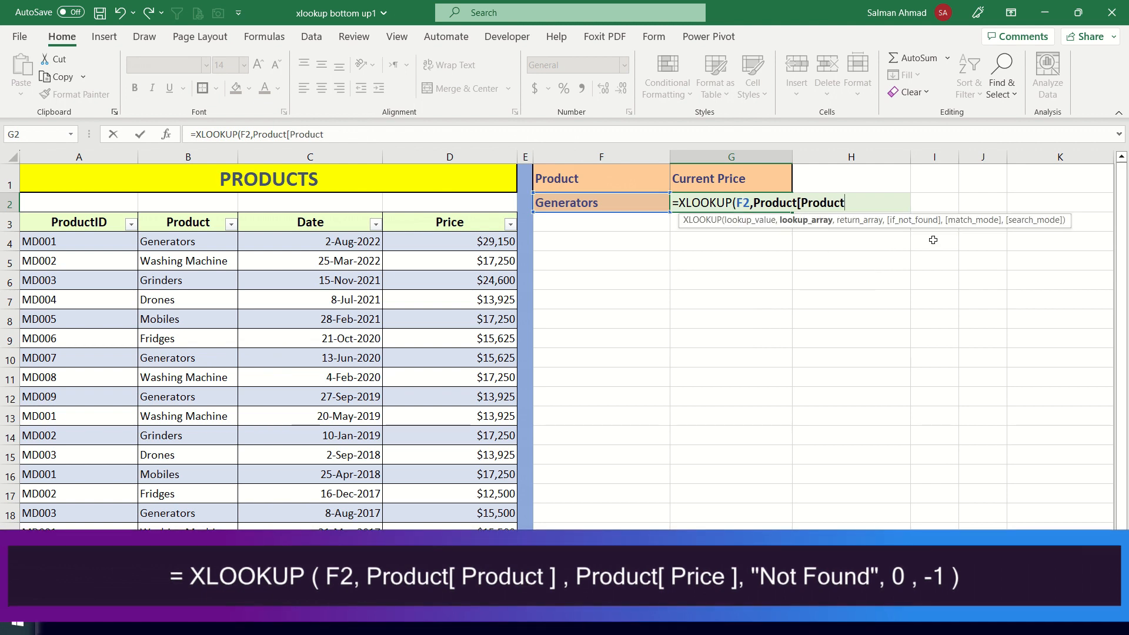
text(])
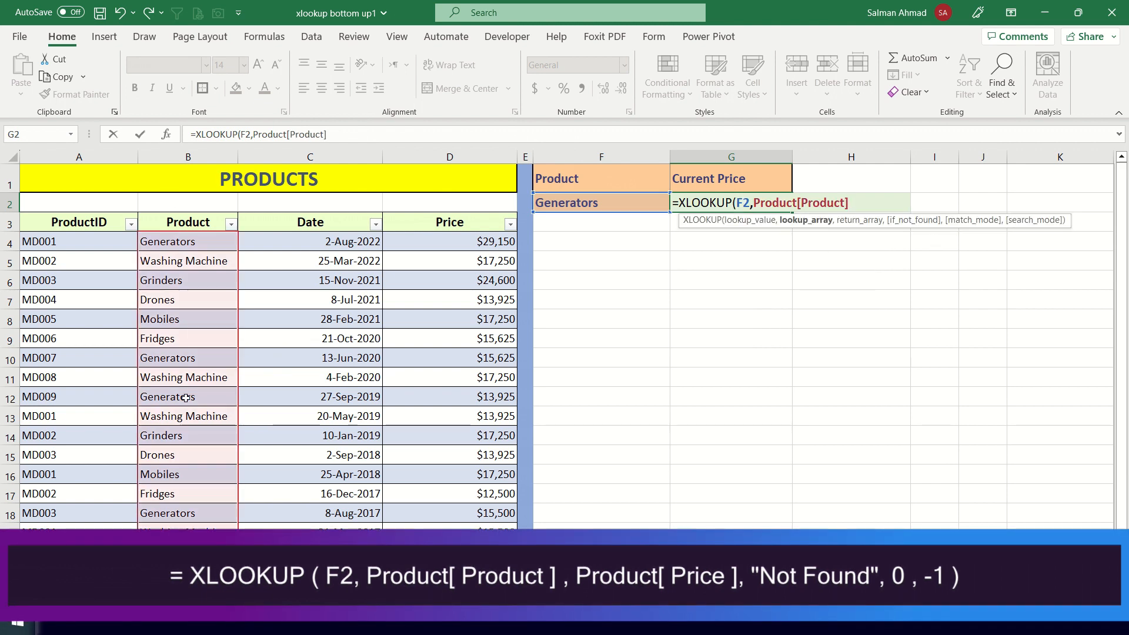
text(,)
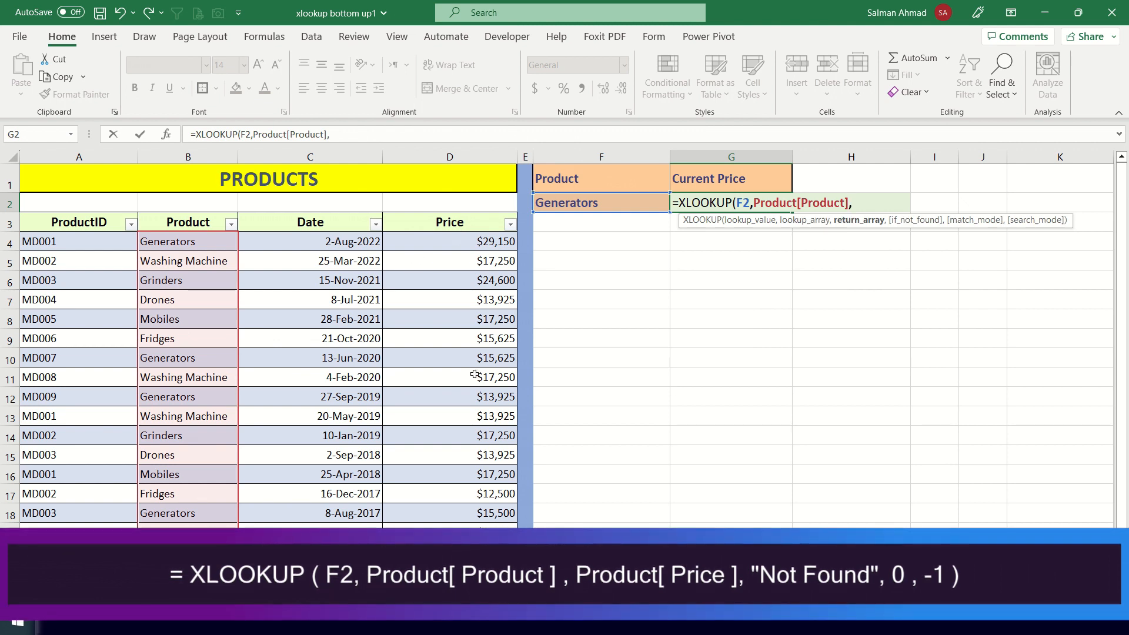
text(PROD)
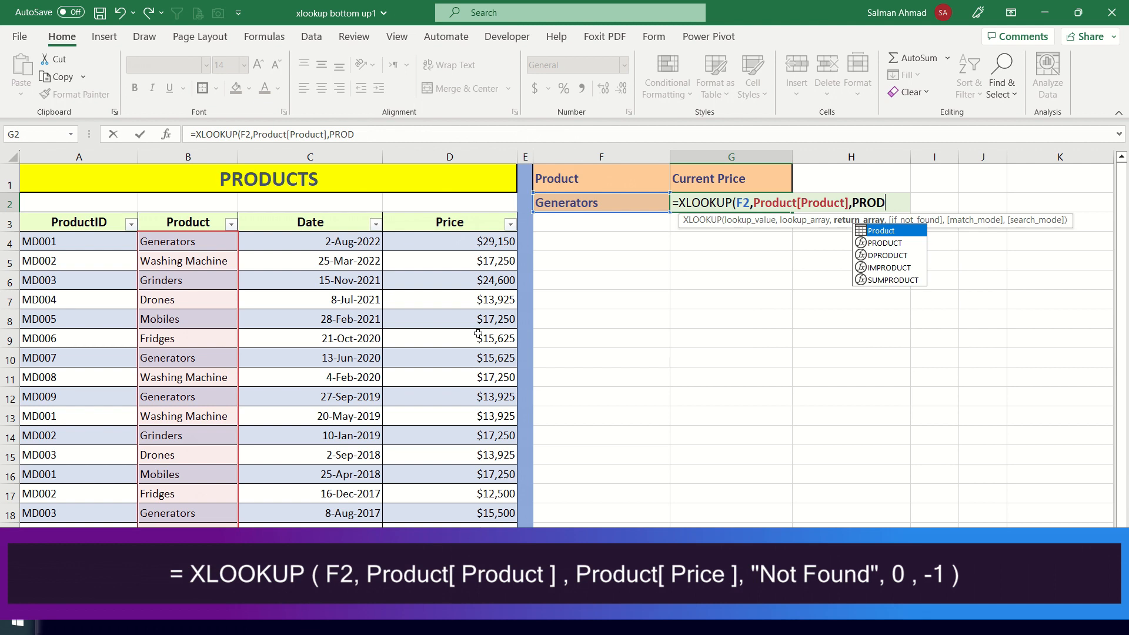
- Set the formula's return array to the table column reference Product[Price]
key(Tab)
text([)
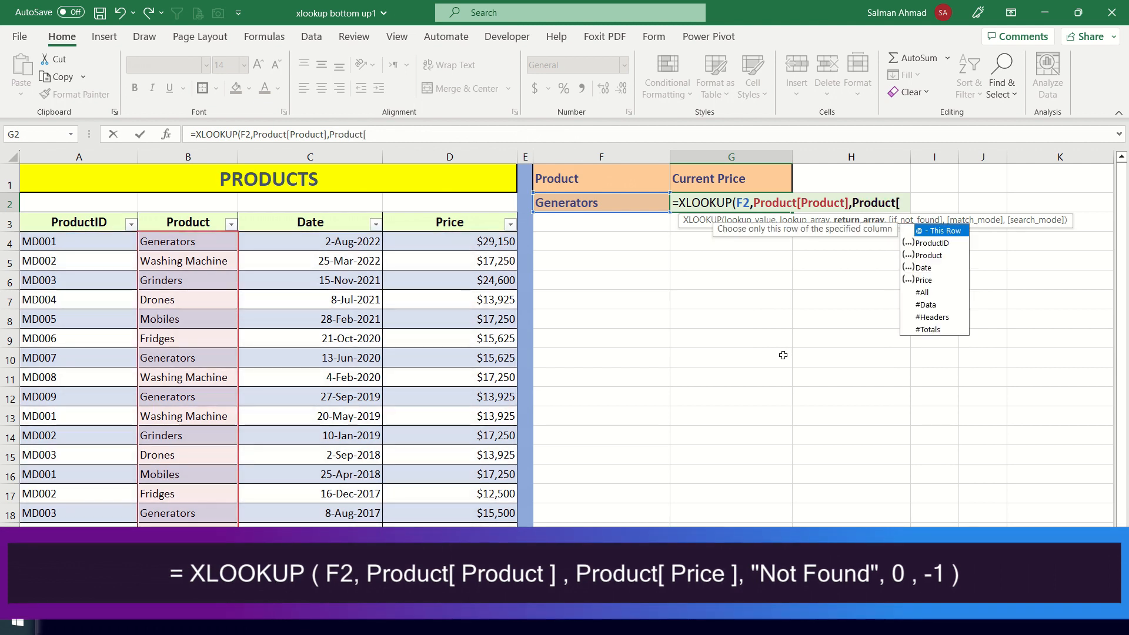
text(Price)
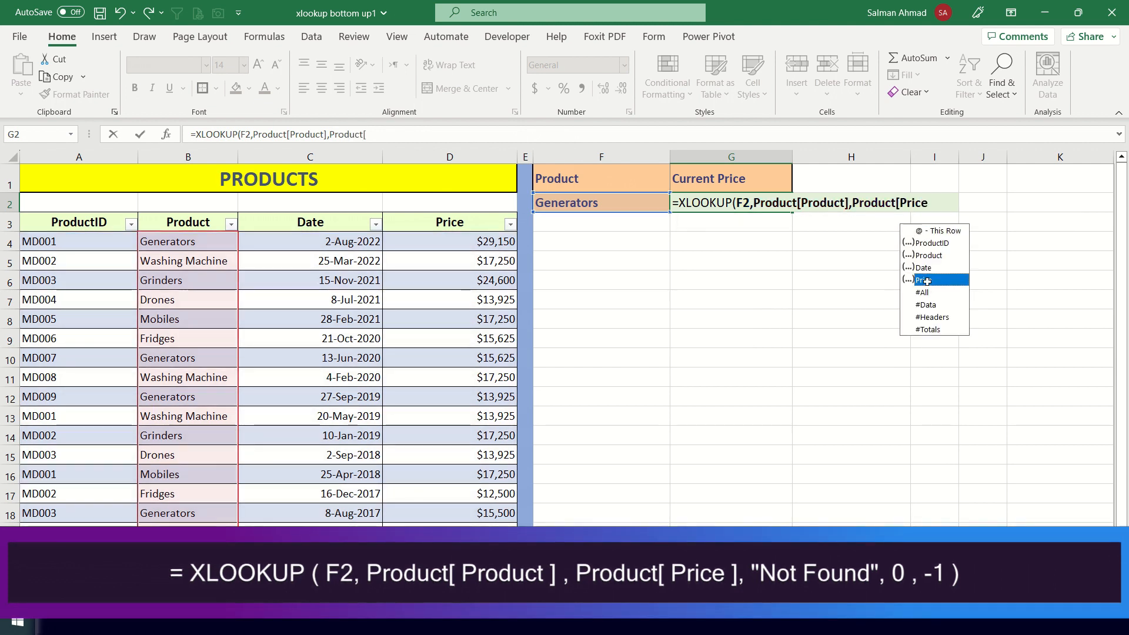
text(])
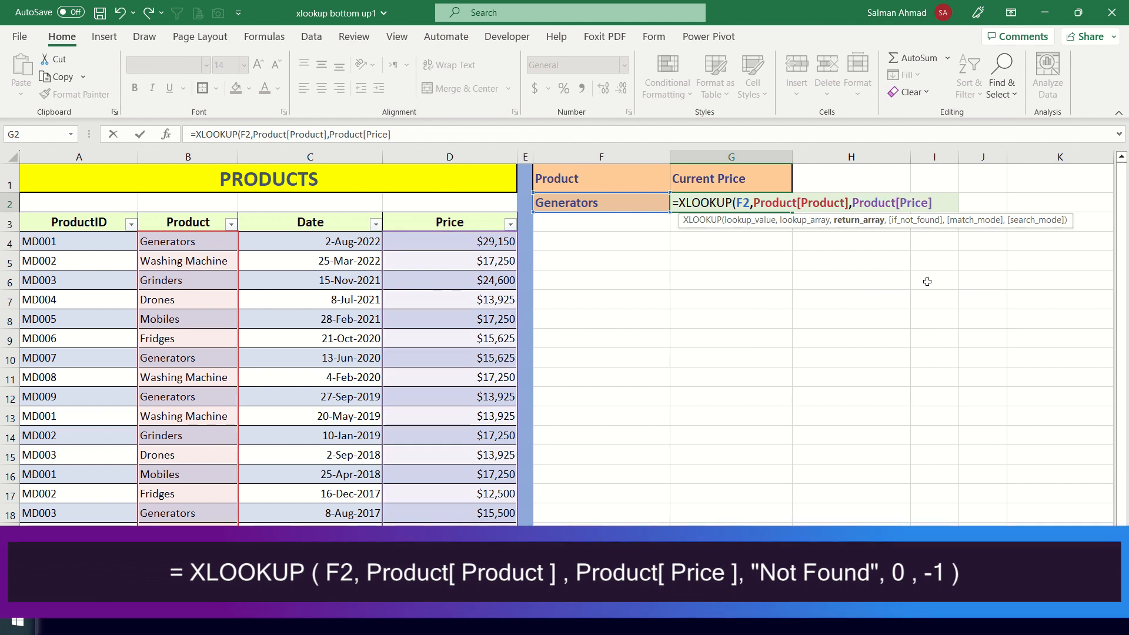
text(,)
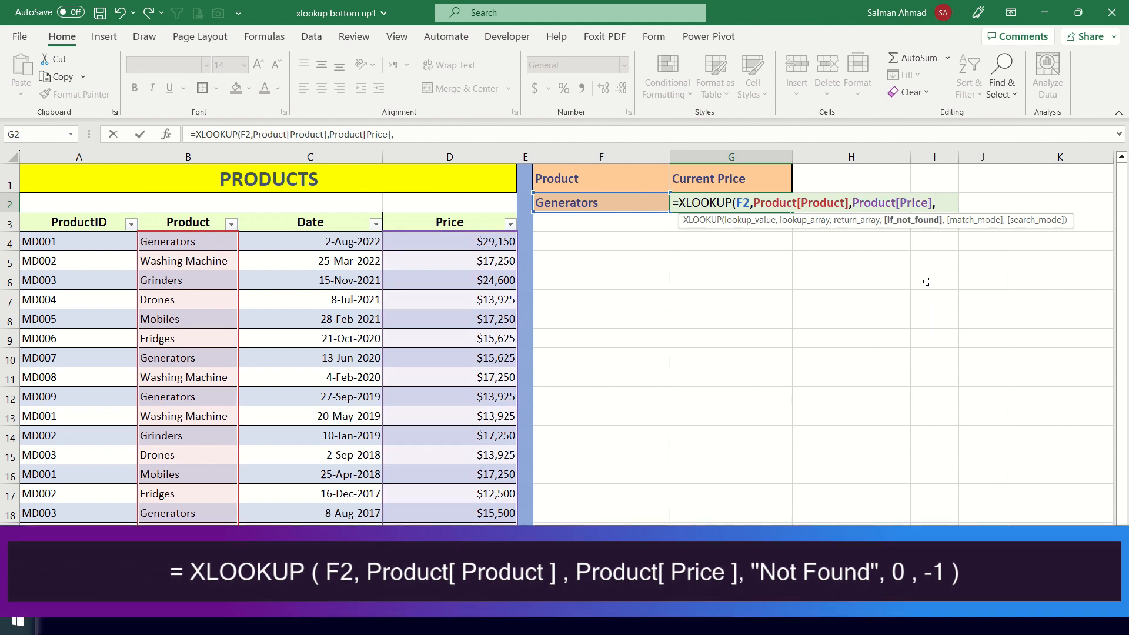
text("NOT FOUND",)
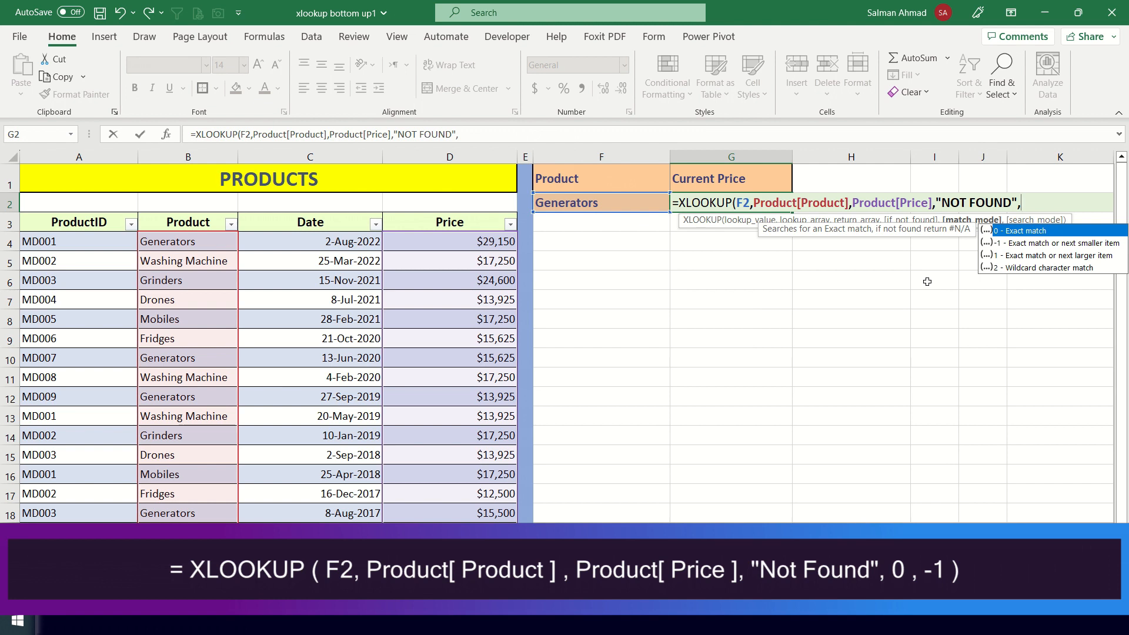
text(0,)
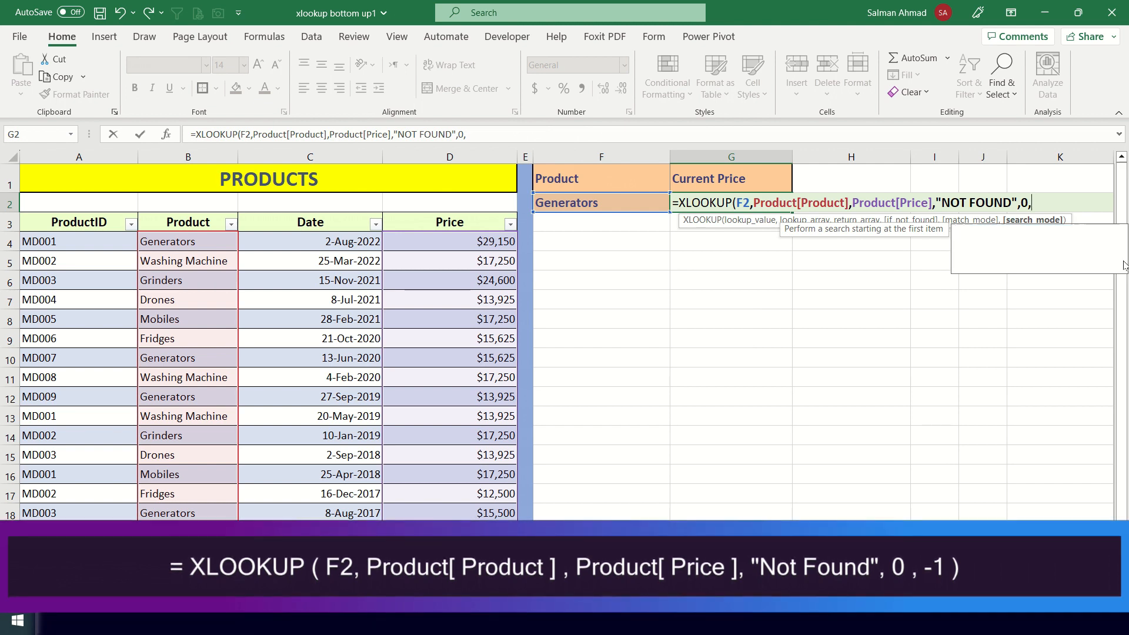
text(-1))
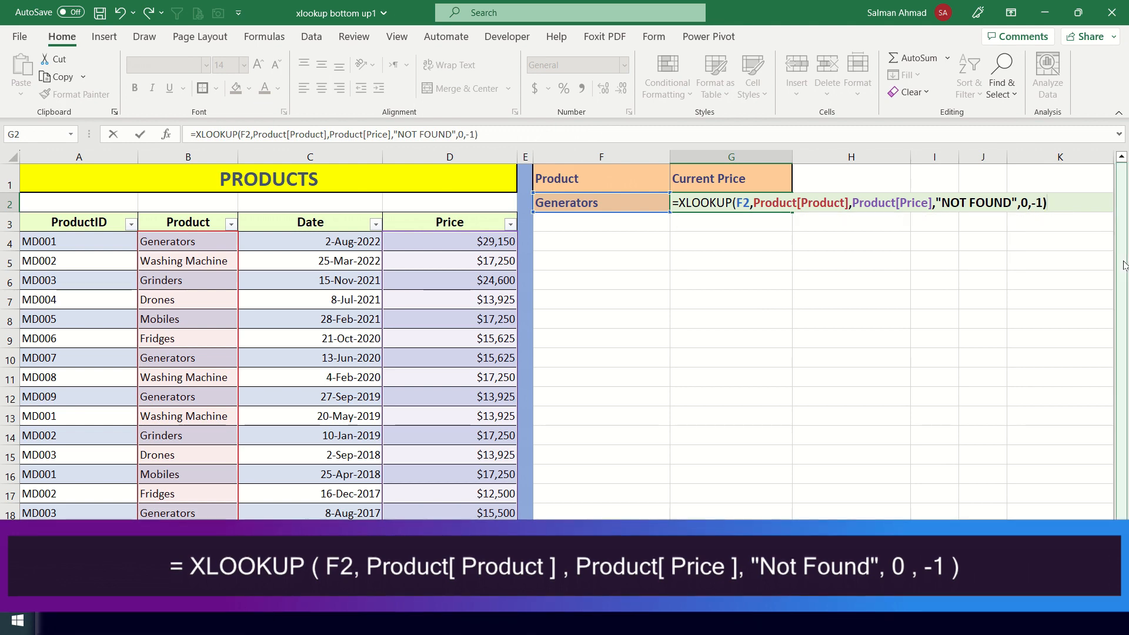
key(Return)
click(784, 200)
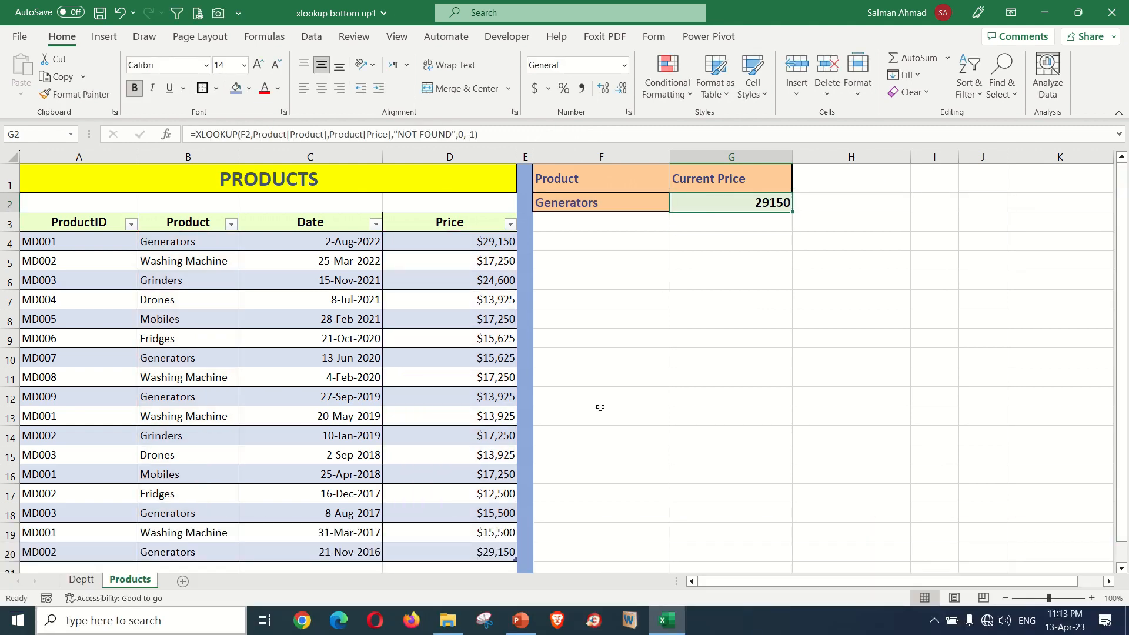